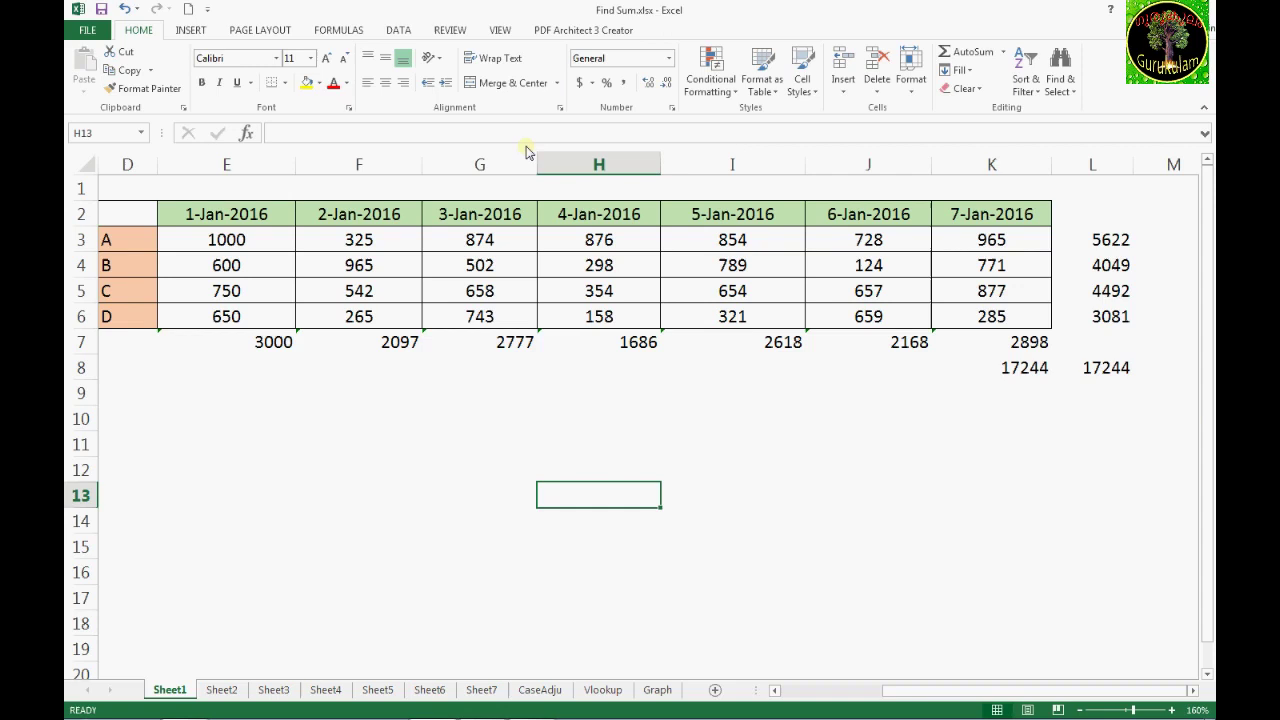
# - Review the sales table's values, the row totals in L3:L6 and the daily totals in E7:K7
pyautogui.click(253, 239)
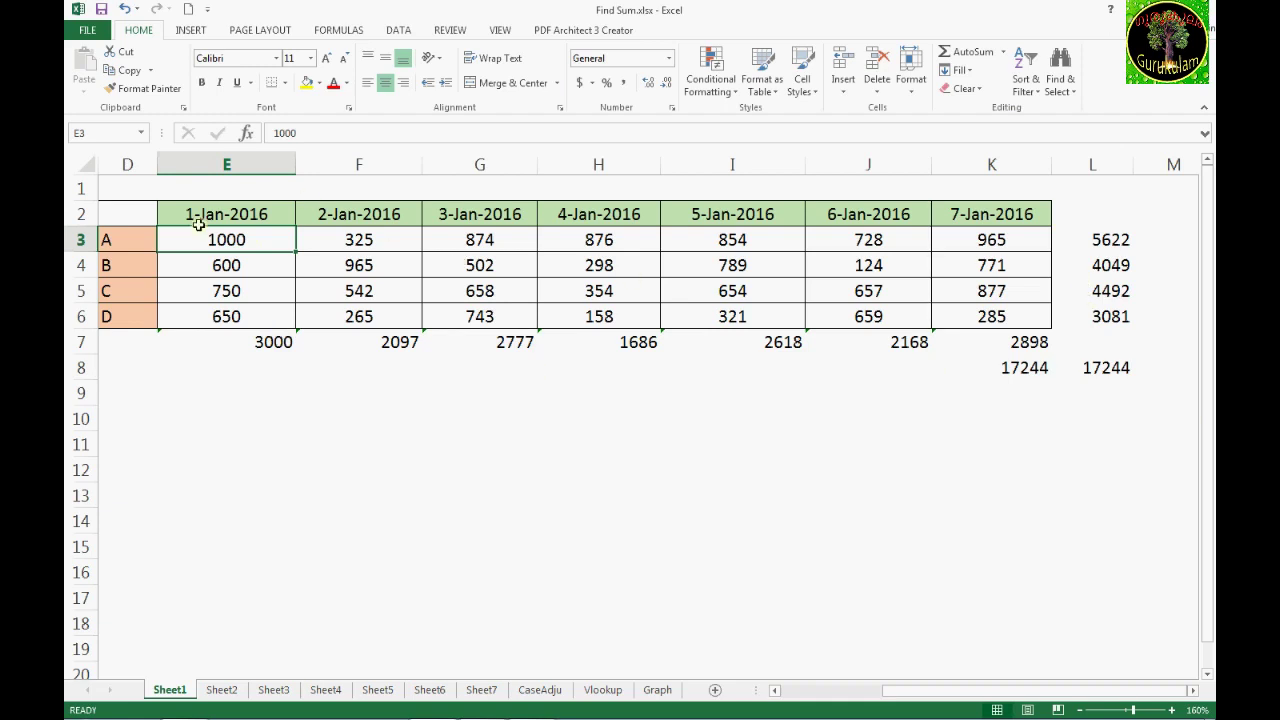
pyautogui.click(225, 343)
pyautogui.click(372, 347)
pyautogui.click(507, 352)
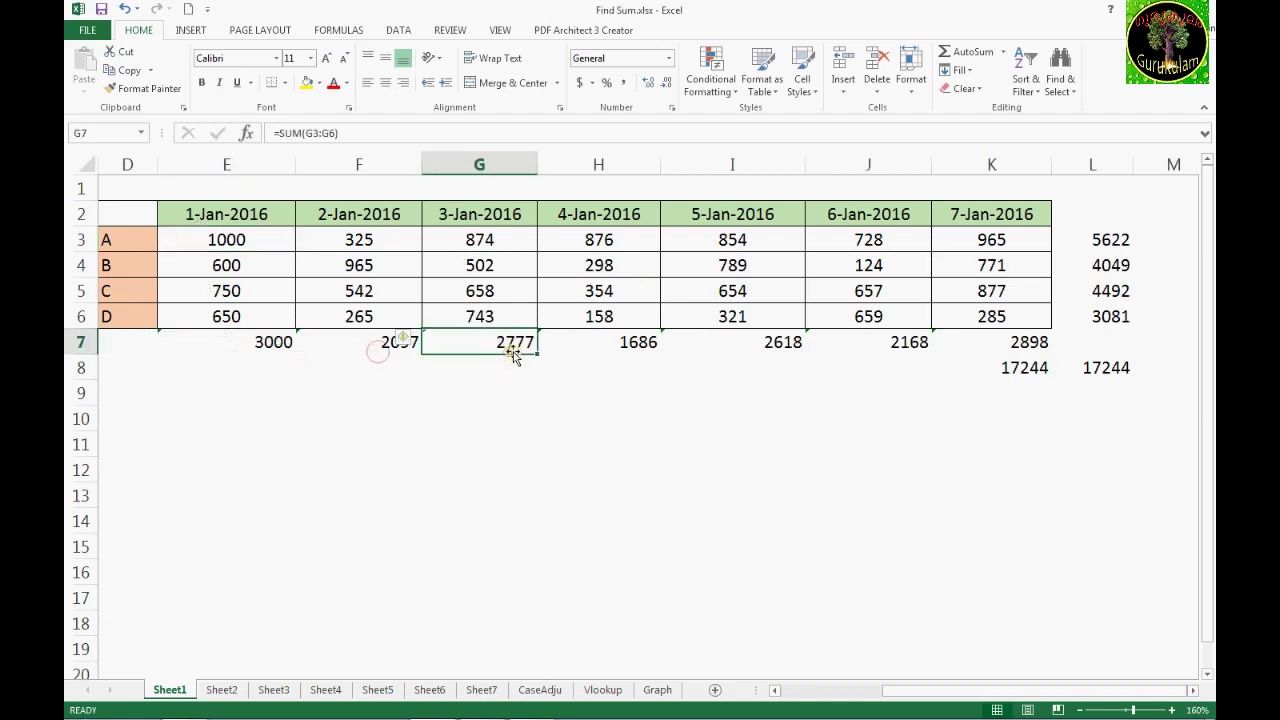
pyautogui.moveTo(1094, 238); pyautogui.dragTo(1107, 318)
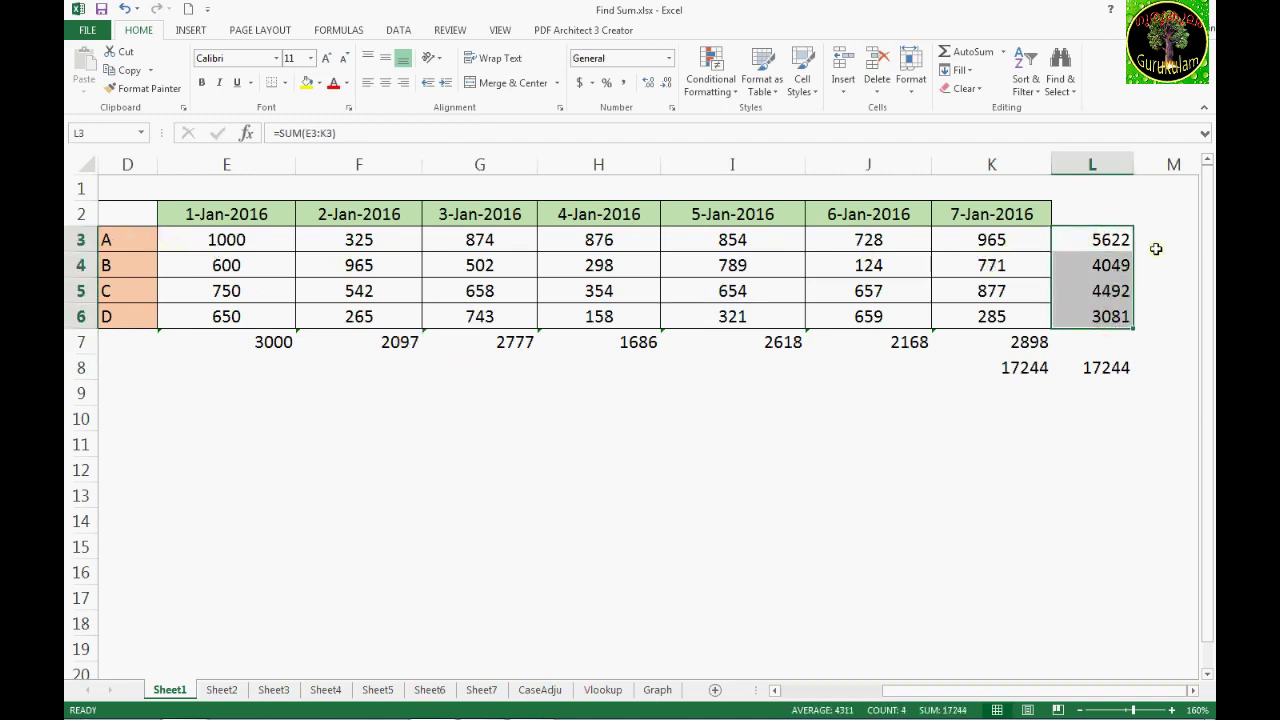
pyautogui.click(460, 367)
pyautogui.click(289, 337)
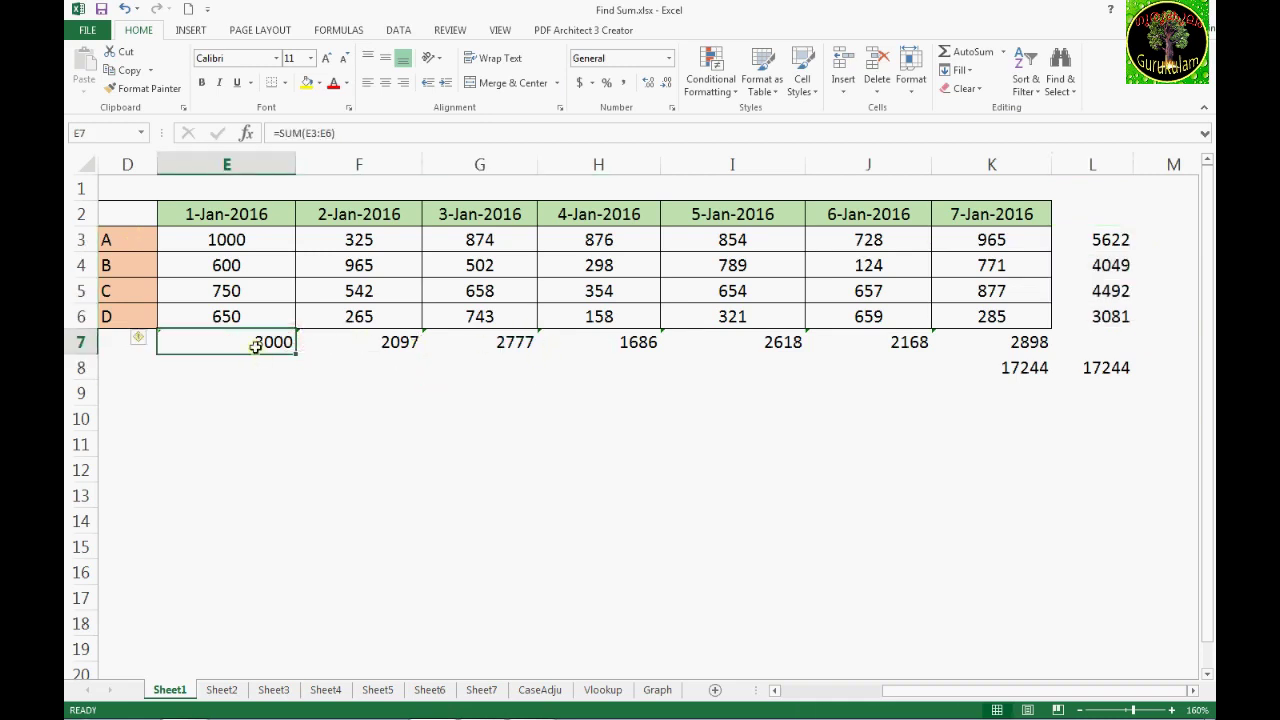
pyautogui.moveTo(259, 342)
pyautogui.mouseDown()
pyautogui.moveTo(1041, 347)
pyautogui.moveTo(974, 343)
pyautogui.mouseUp()
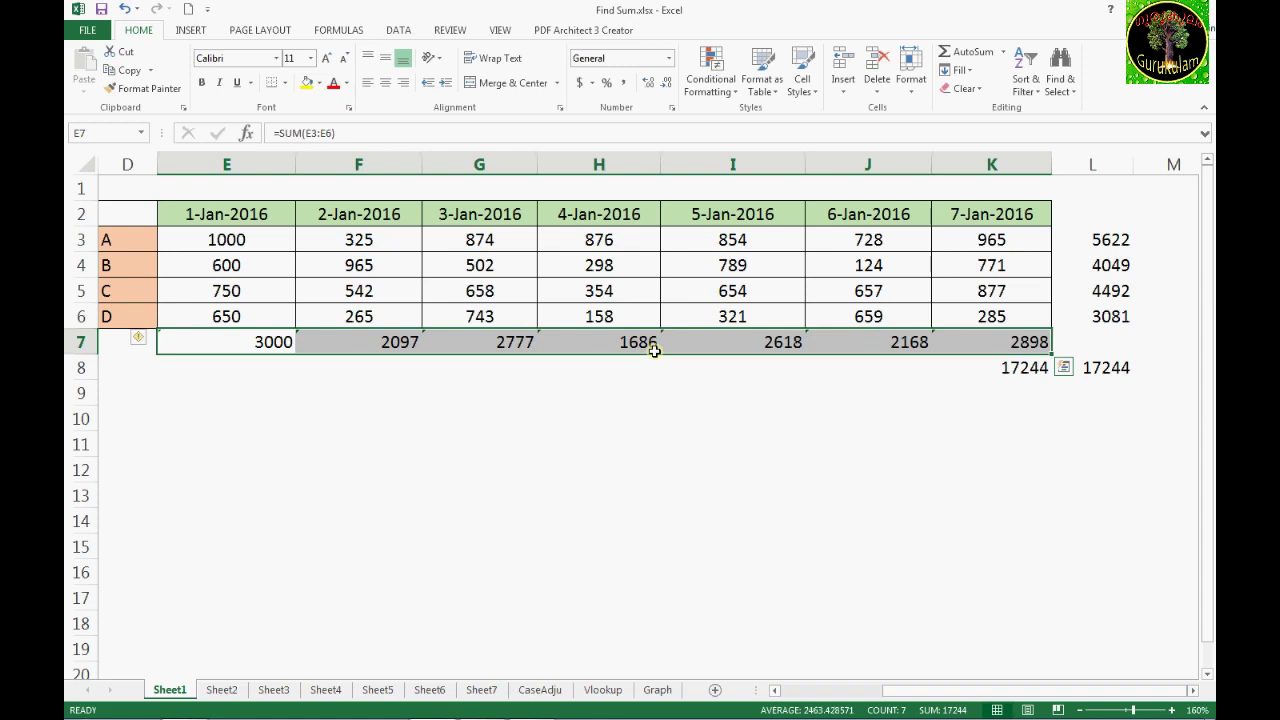
pyautogui.click(612, 428)
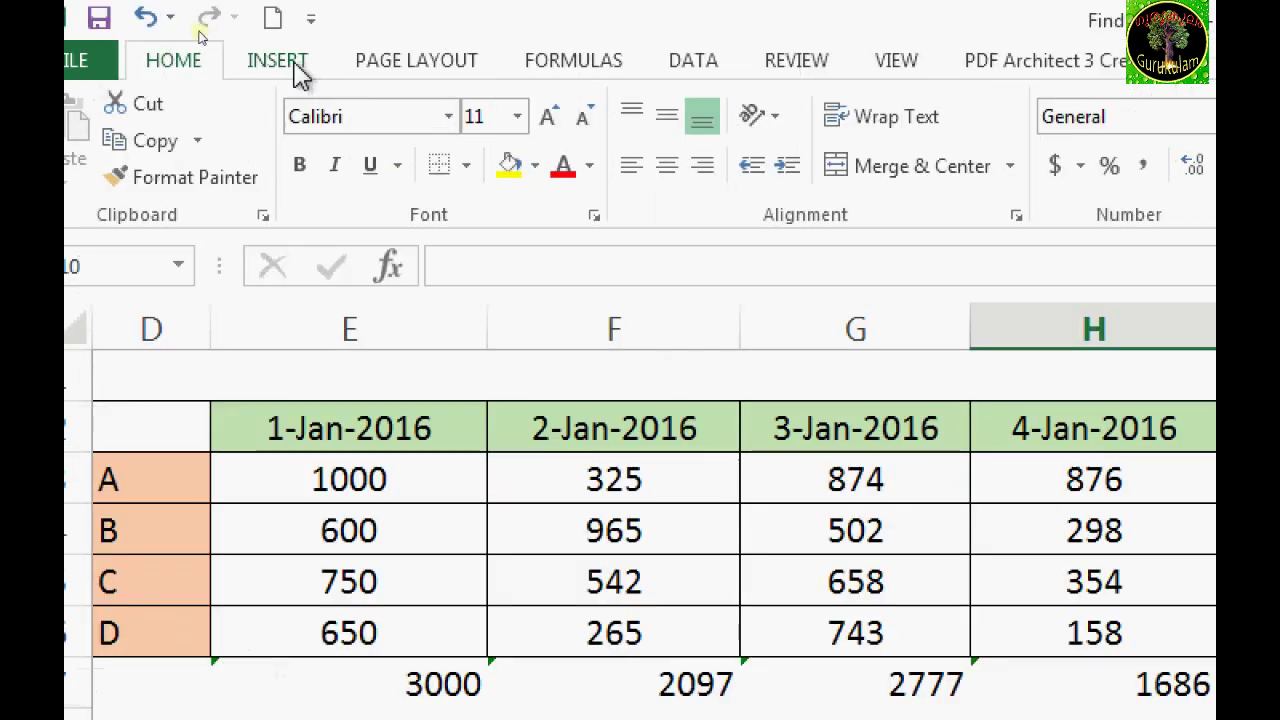
# - Insert an empty Line with Markers chart and drag it below the table
pyautogui.click(295, 68)
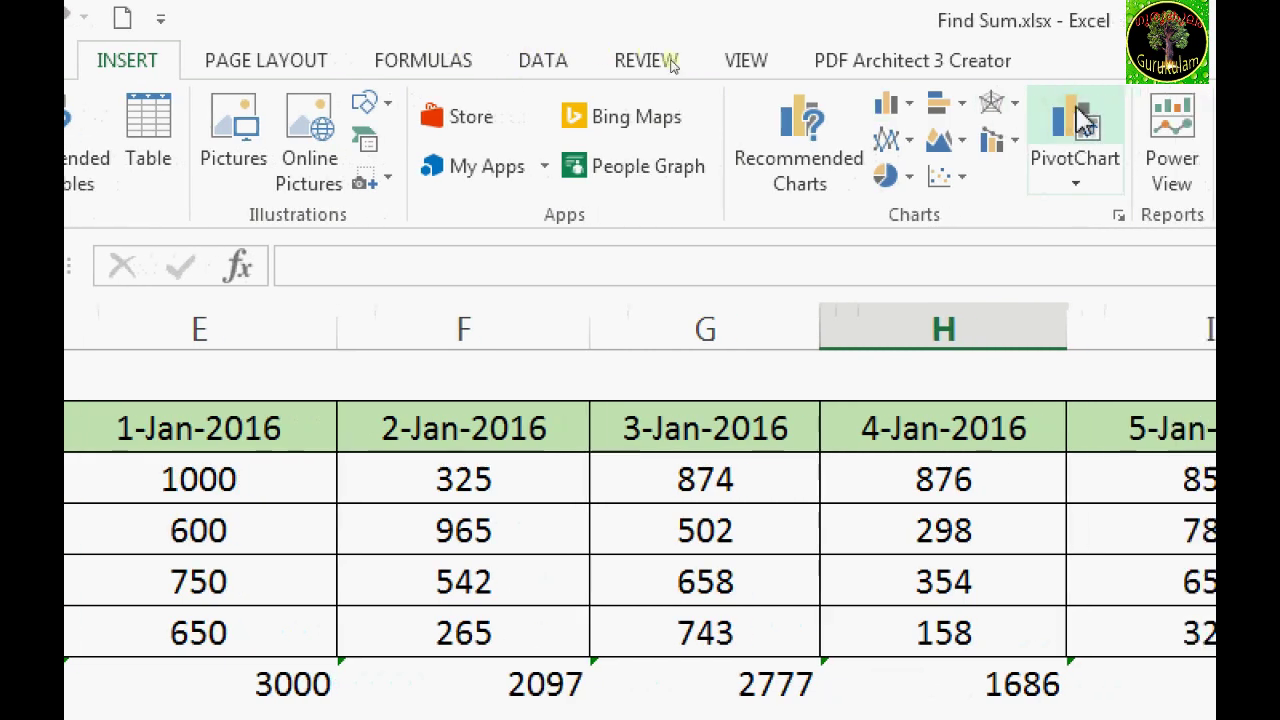
pyautogui.click(895, 148)
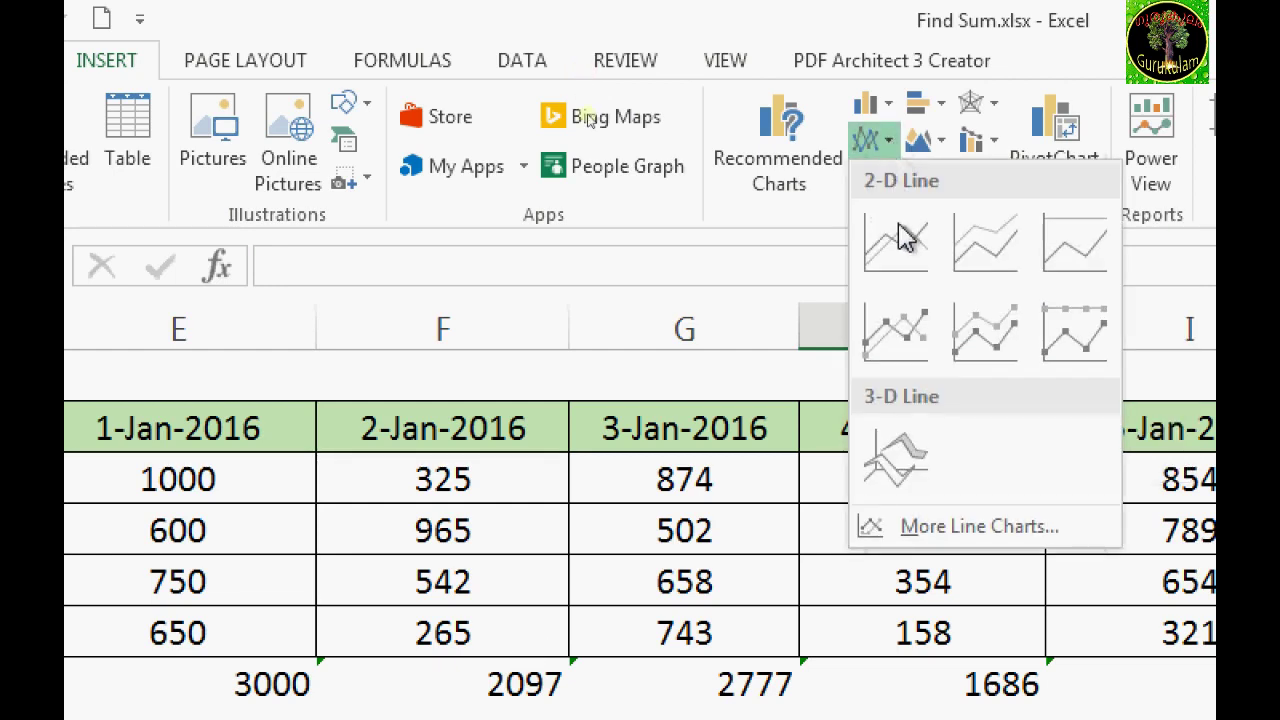
pyautogui.click(900, 360)
pyautogui.click(775, 313)
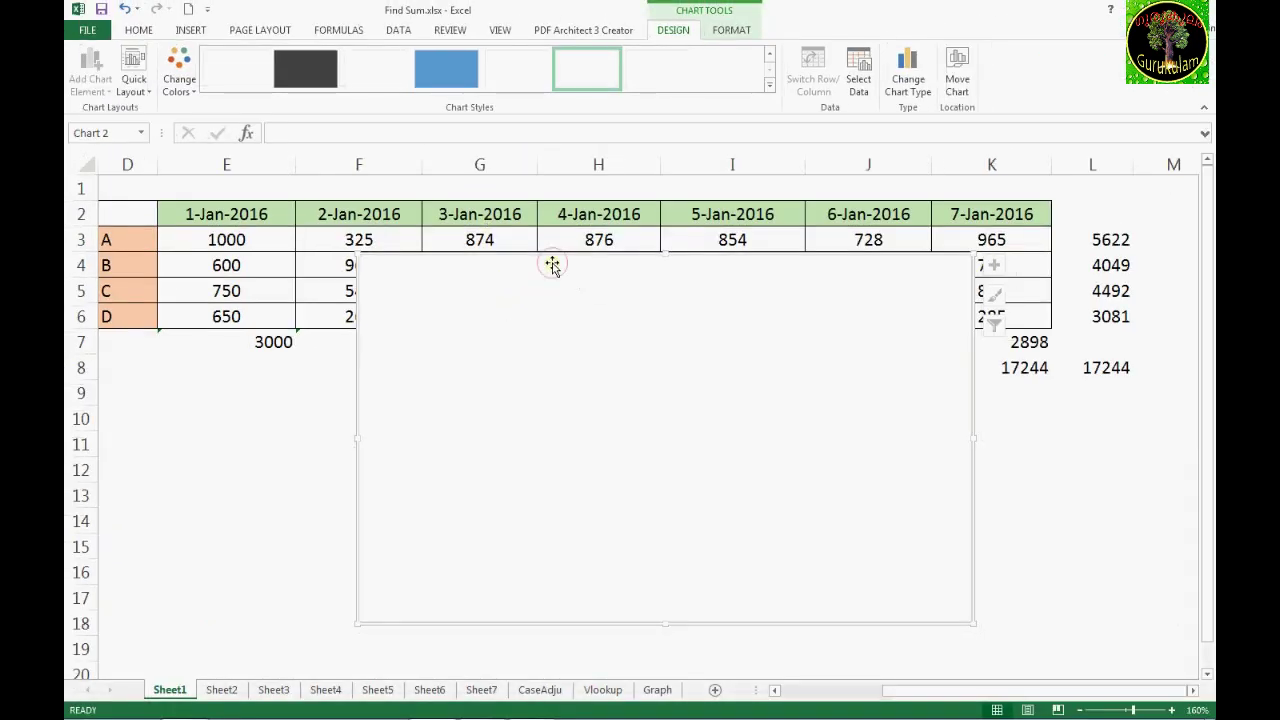
pyautogui.moveTo(552, 265); pyautogui.dragTo(338, 390)
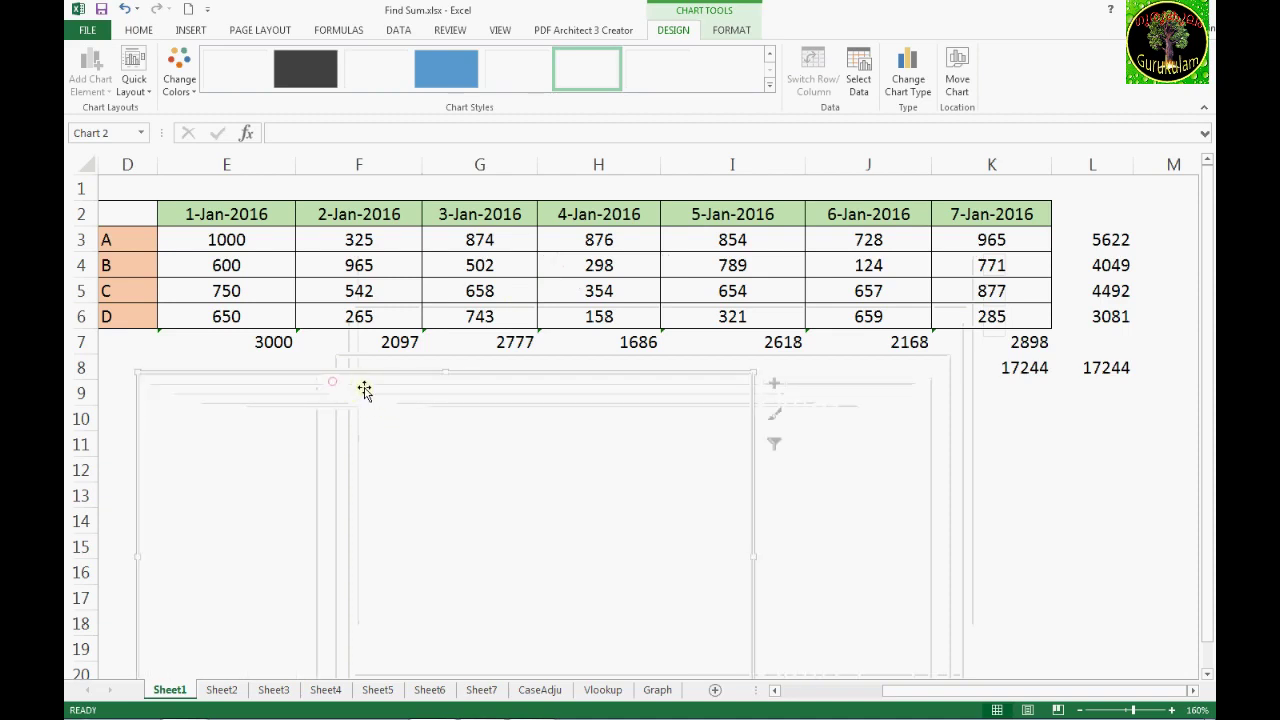
# - Set the chart data range to the daily totals =Sheet1!$E$7:$K$7 through Select Data
pyautogui.rightClick(448, 456)
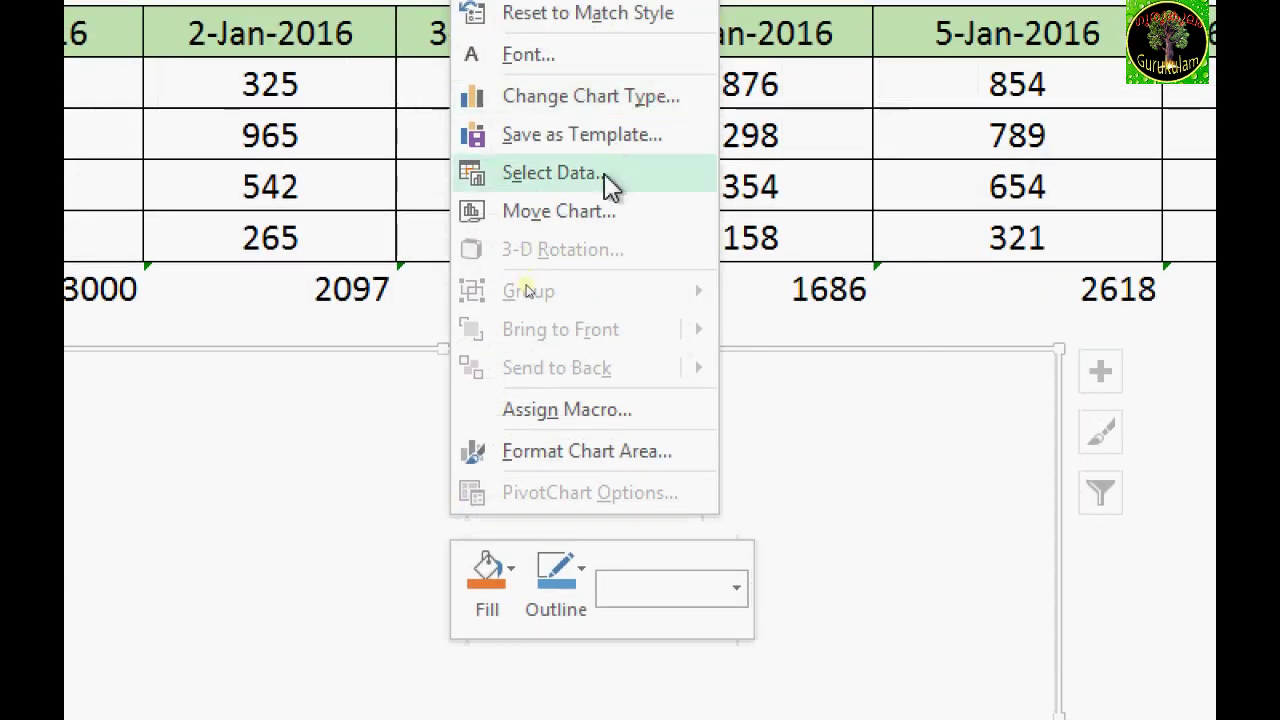
pyautogui.click(550, 173)
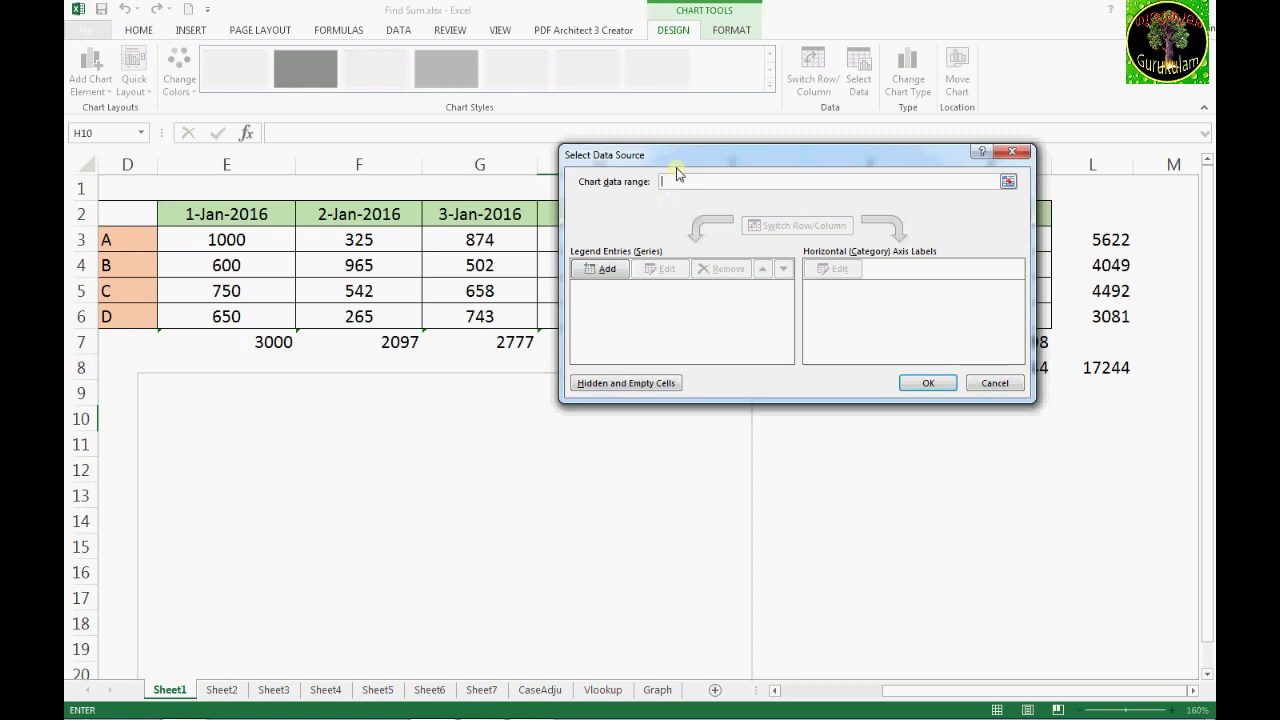
pyautogui.moveTo(679, 168); pyautogui.dragTo(595, 74)
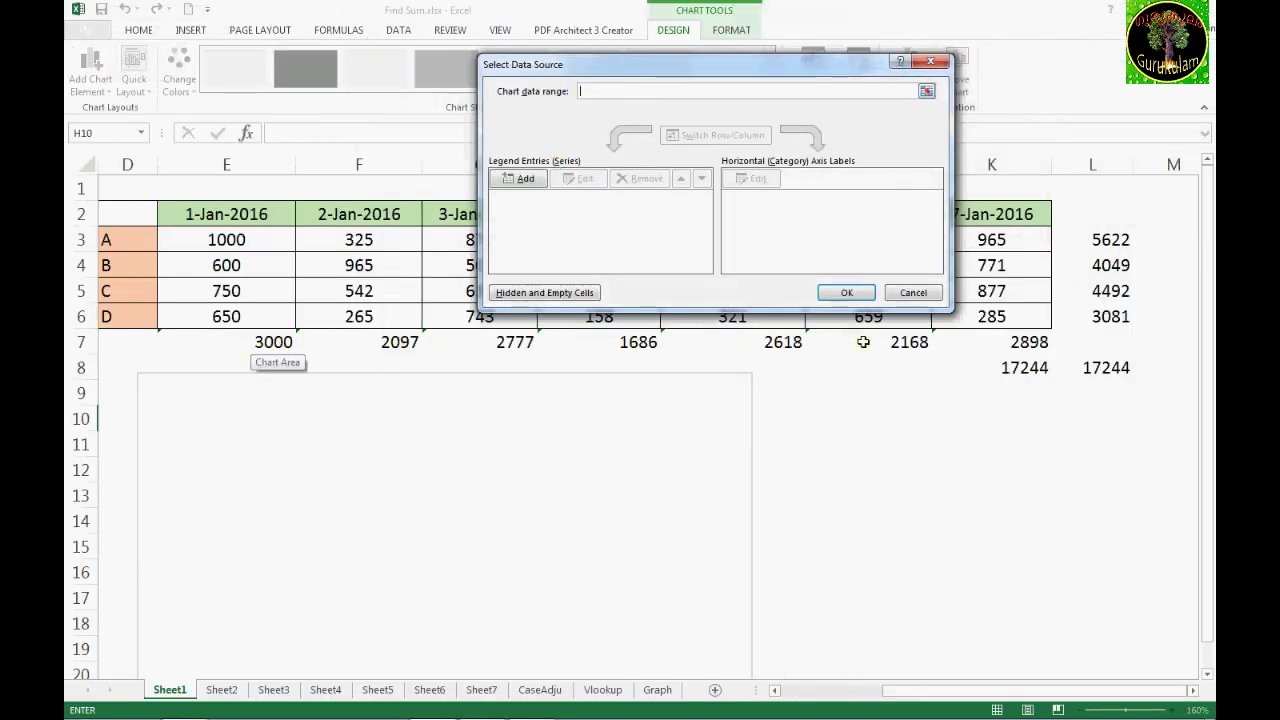
pyautogui.moveTo(232, 343); pyautogui.dragTo(650, 342)
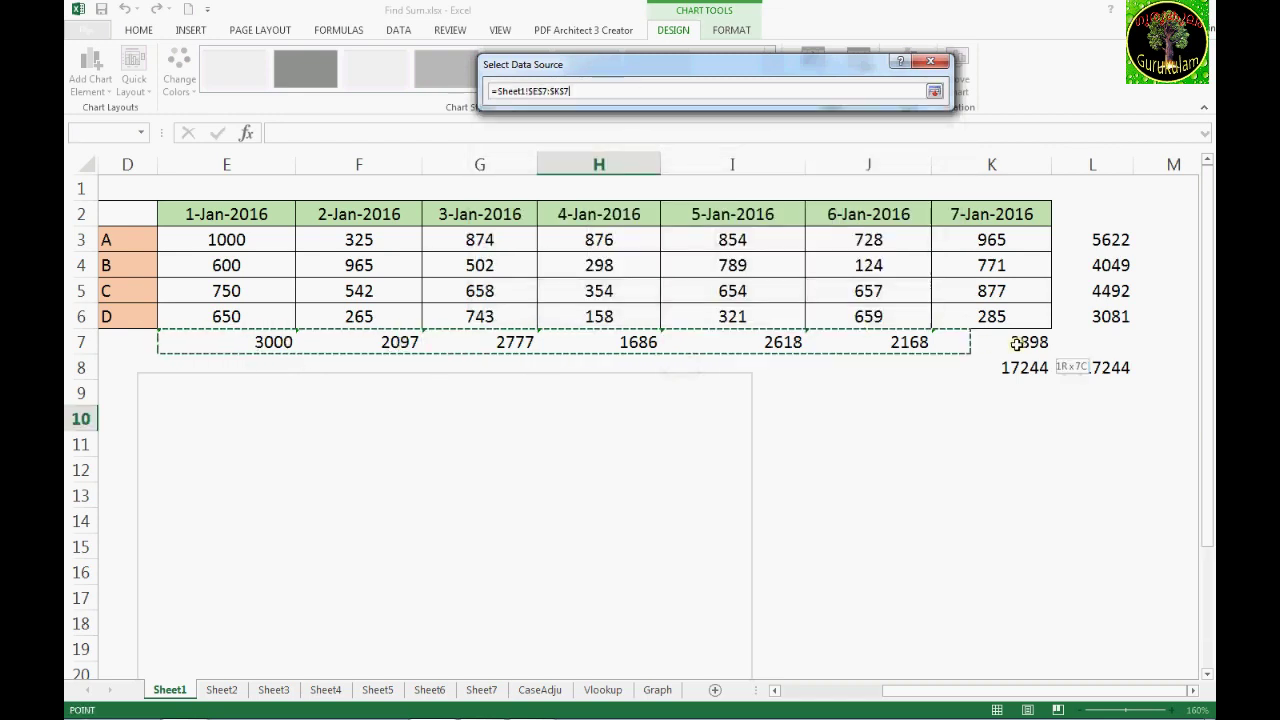
pyautogui.moveTo(860, 330); pyautogui.dragTo(1011, 325)
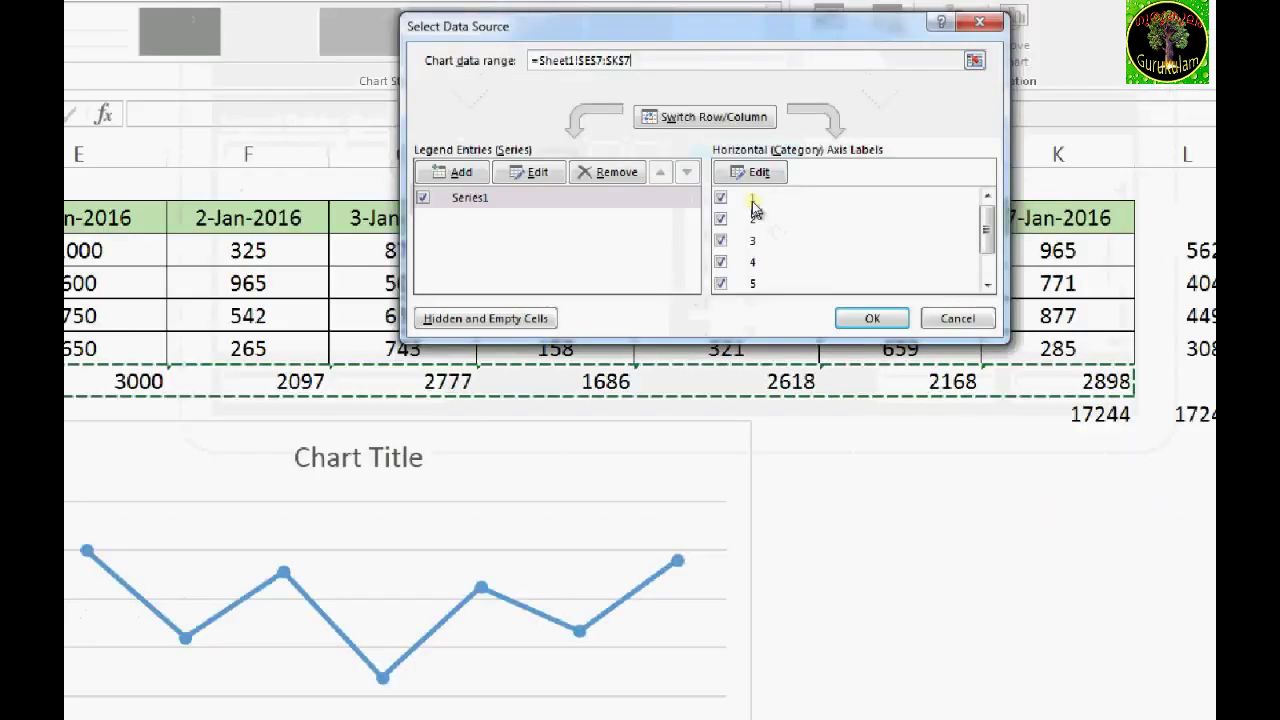
pyautogui.click(833, 292)
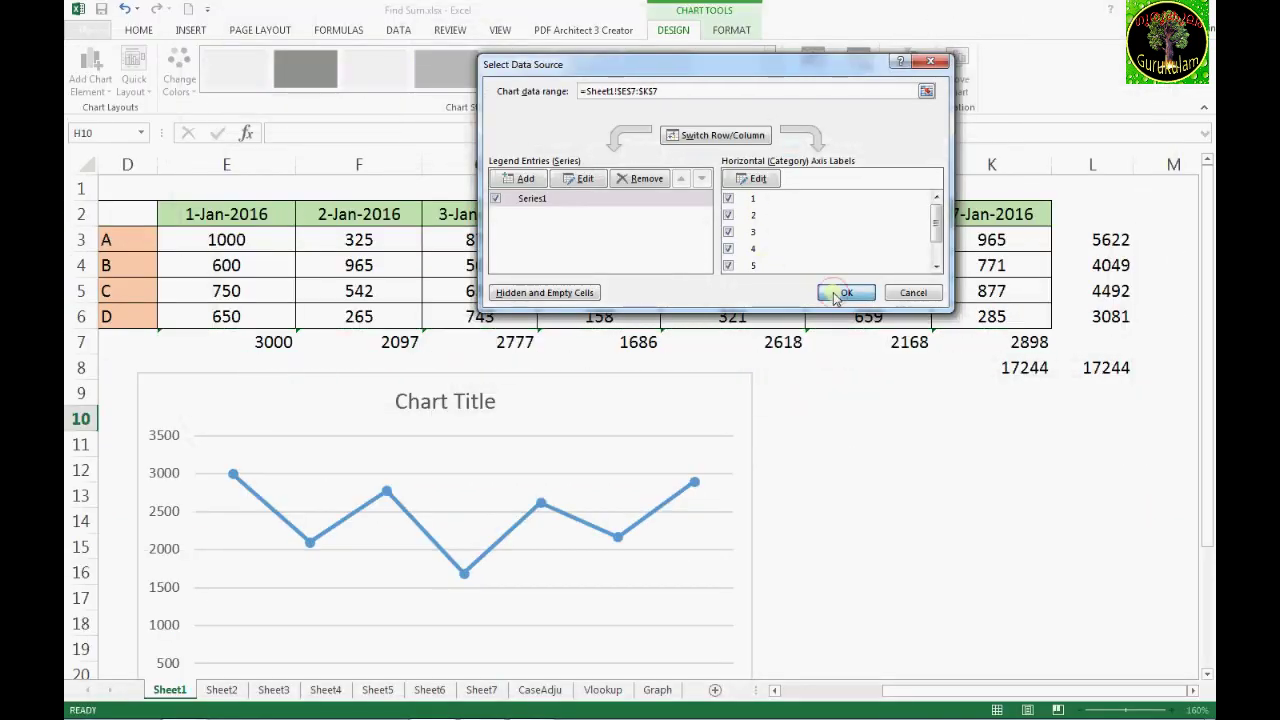
pyautogui.scroll(-2, 578, 463)
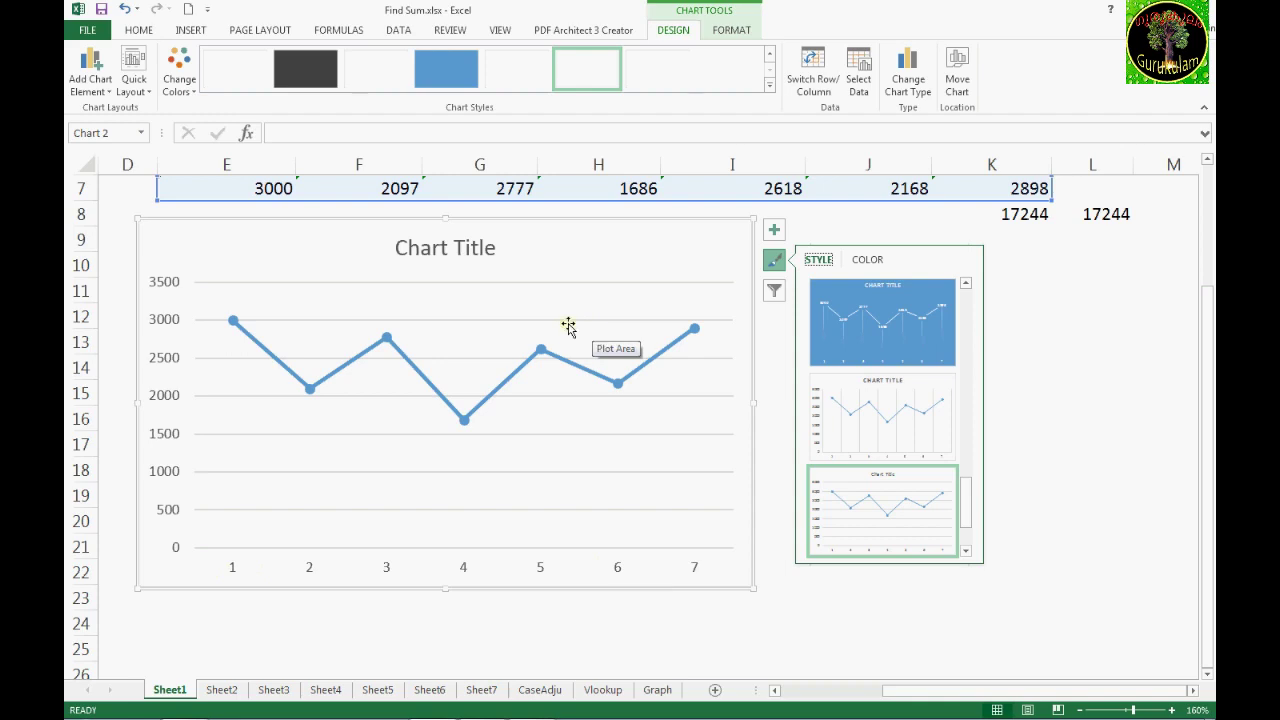
# - Use the dates in E2:K2 (1/Jan/2016 to 7/Jan/2016) as the horizontal axis labels
pyautogui.rightClick(567, 325)
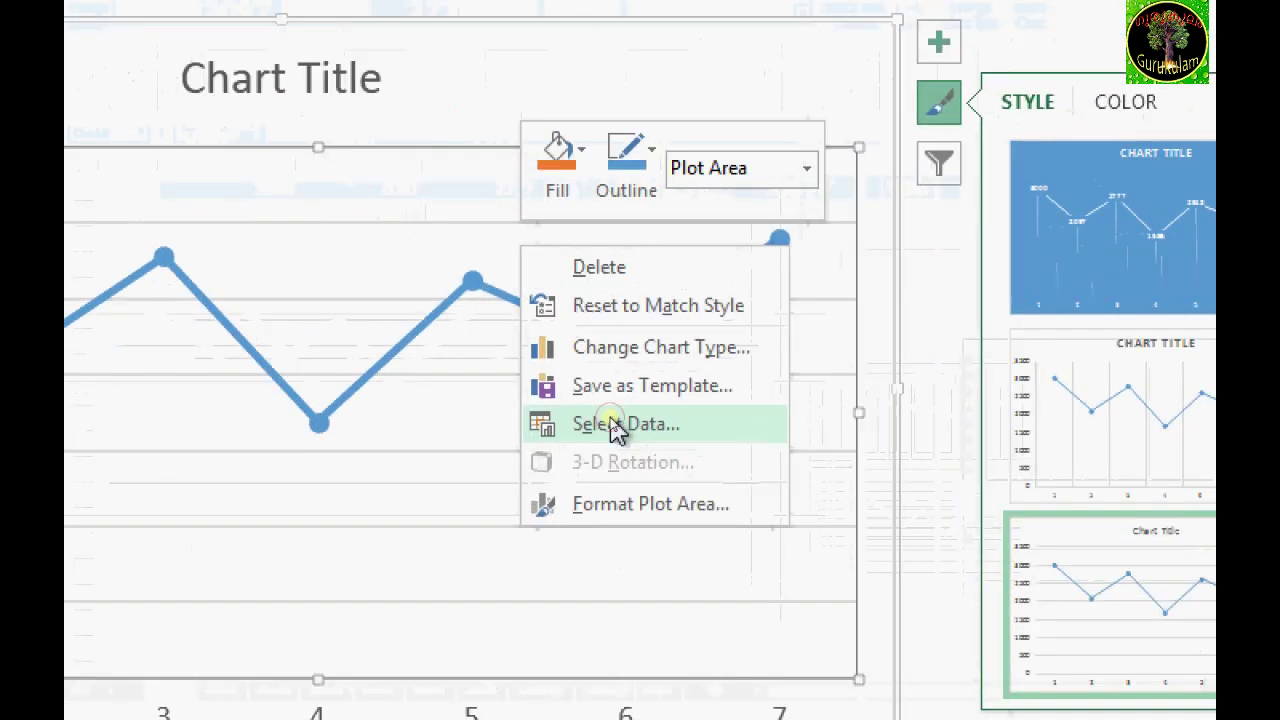
pyautogui.click(617, 425)
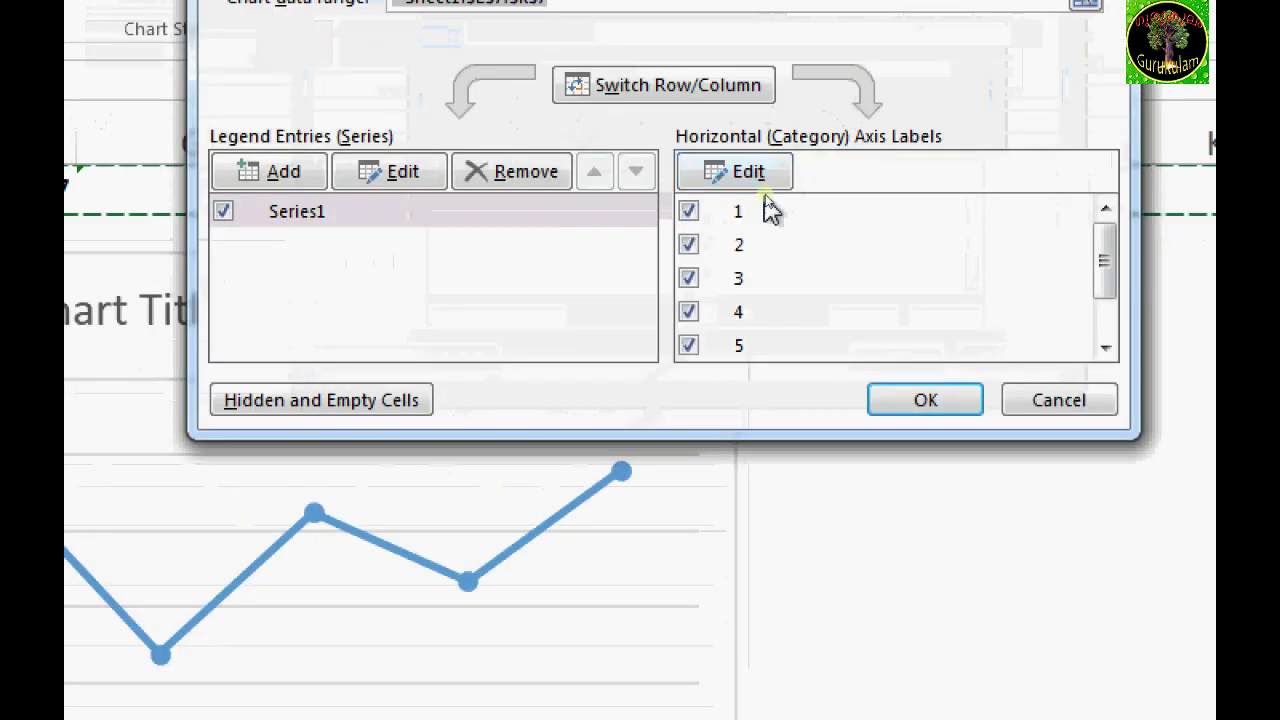
pyautogui.click(766, 175)
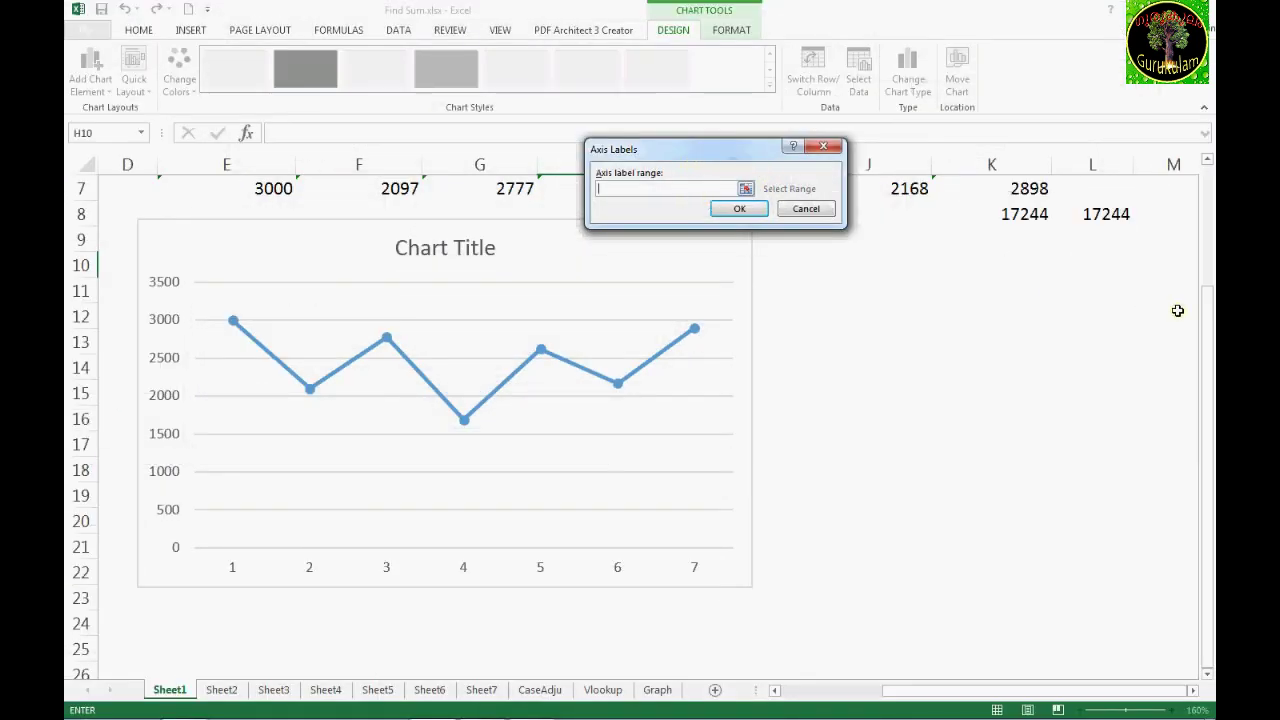
pyautogui.moveTo(1204, 333); pyautogui.dragTo(1204, 180)
pyautogui.moveTo(744, 153); pyautogui.dragTo(726, 88)
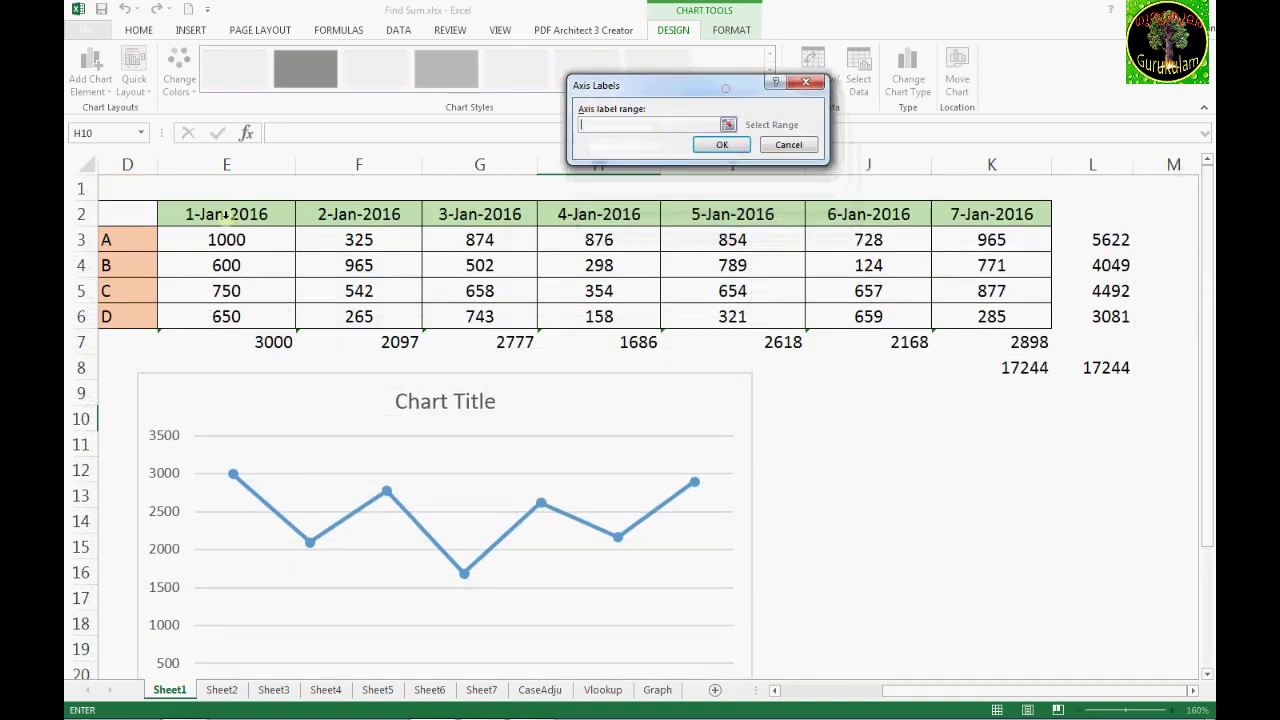
pyautogui.moveTo(190, 216); pyautogui.dragTo(762, 218)
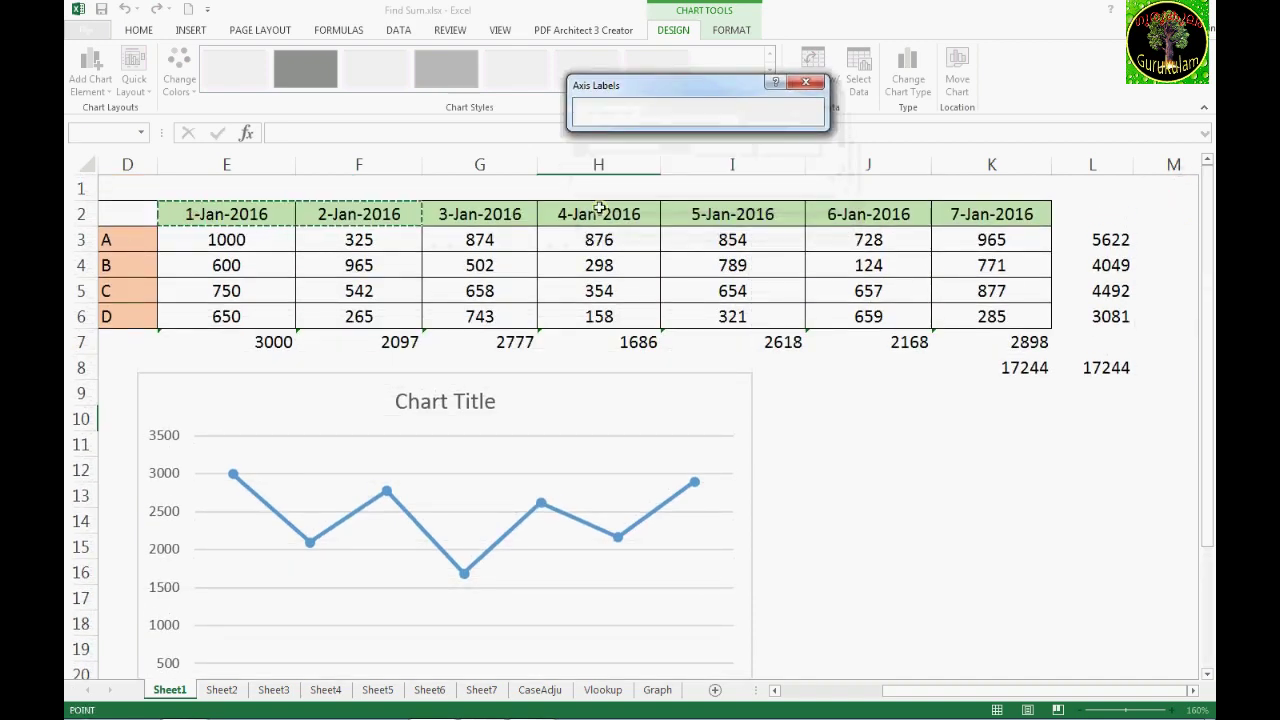
pyautogui.moveTo(762, 218); pyautogui.dragTo(990, 214)
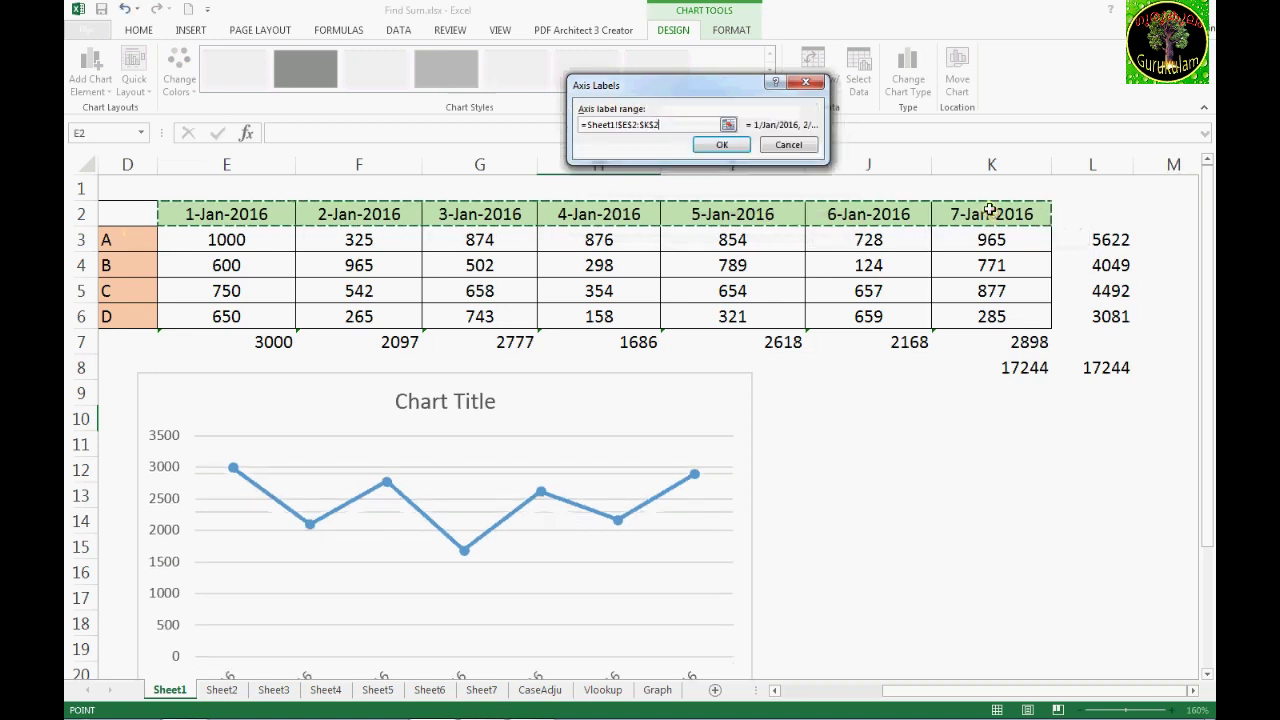
pyautogui.click(730, 146)
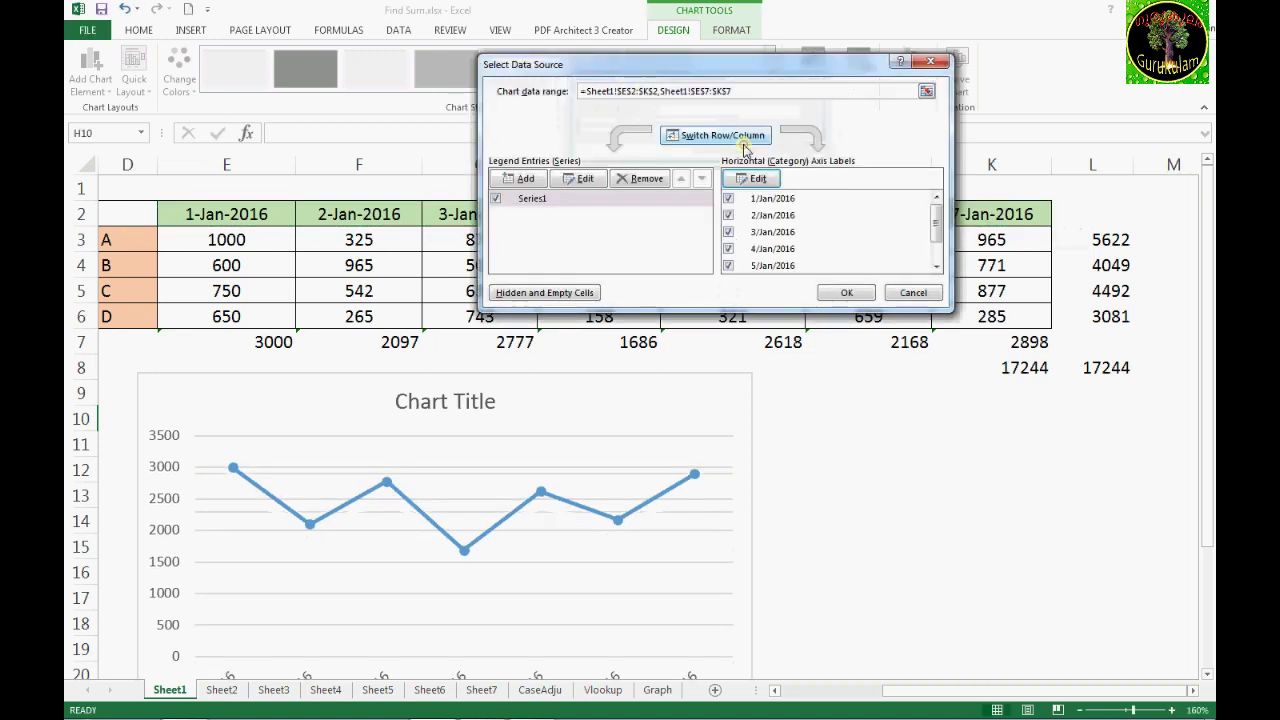
pyautogui.click(849, 293)
pyautogui.scroll(-2, 749, 380)
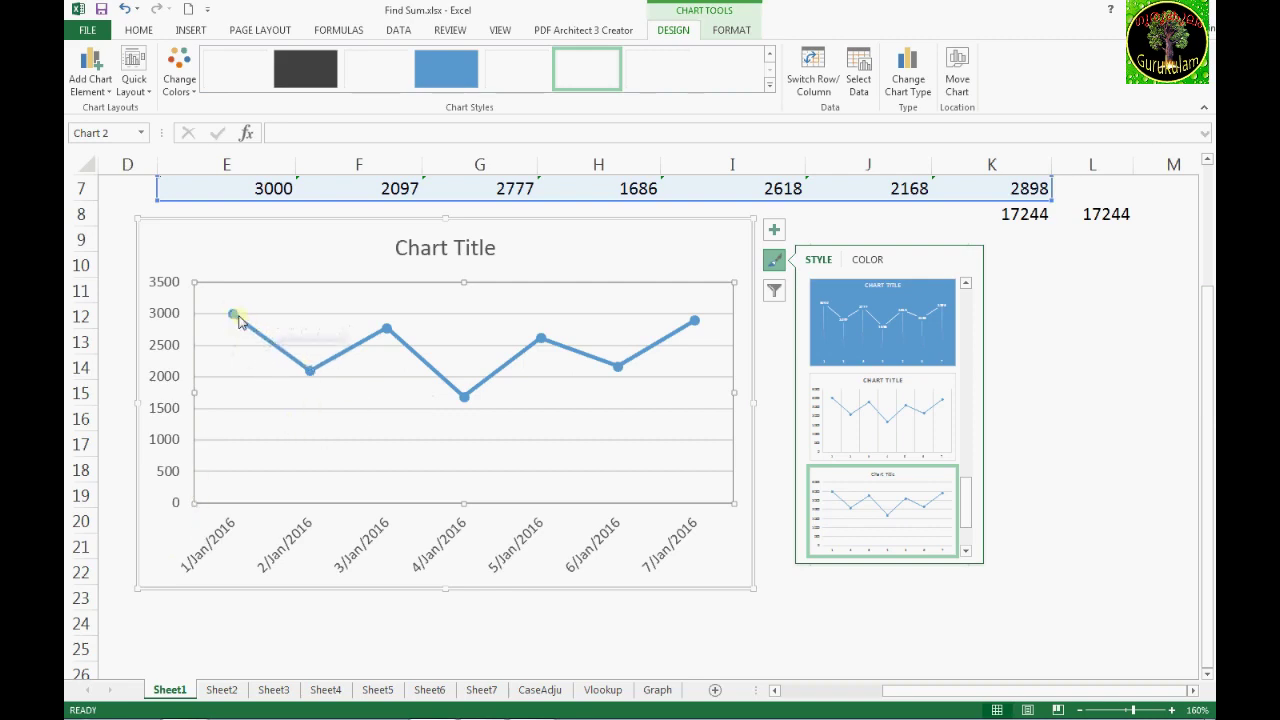
pyautogui.moveTo(233, 314)
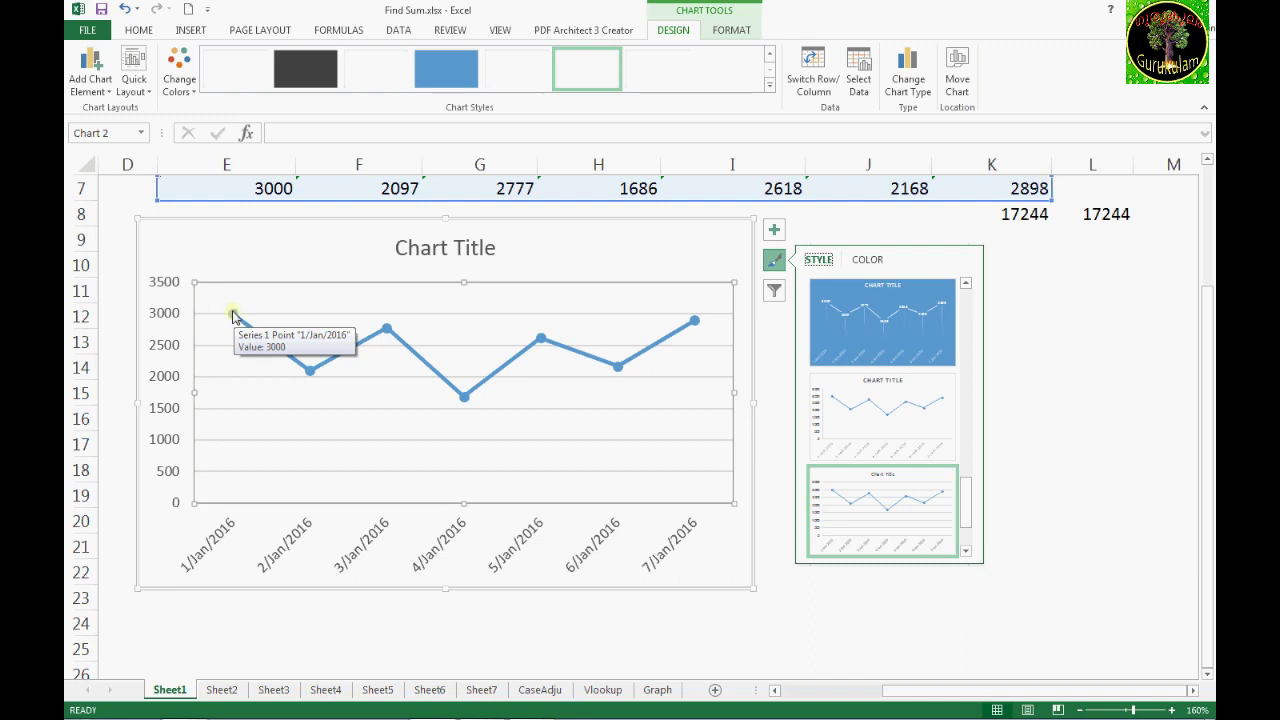
# - Add data labels to all seven points of the line, showing values 3000 through 2898
pyautogui.click(233, 316)
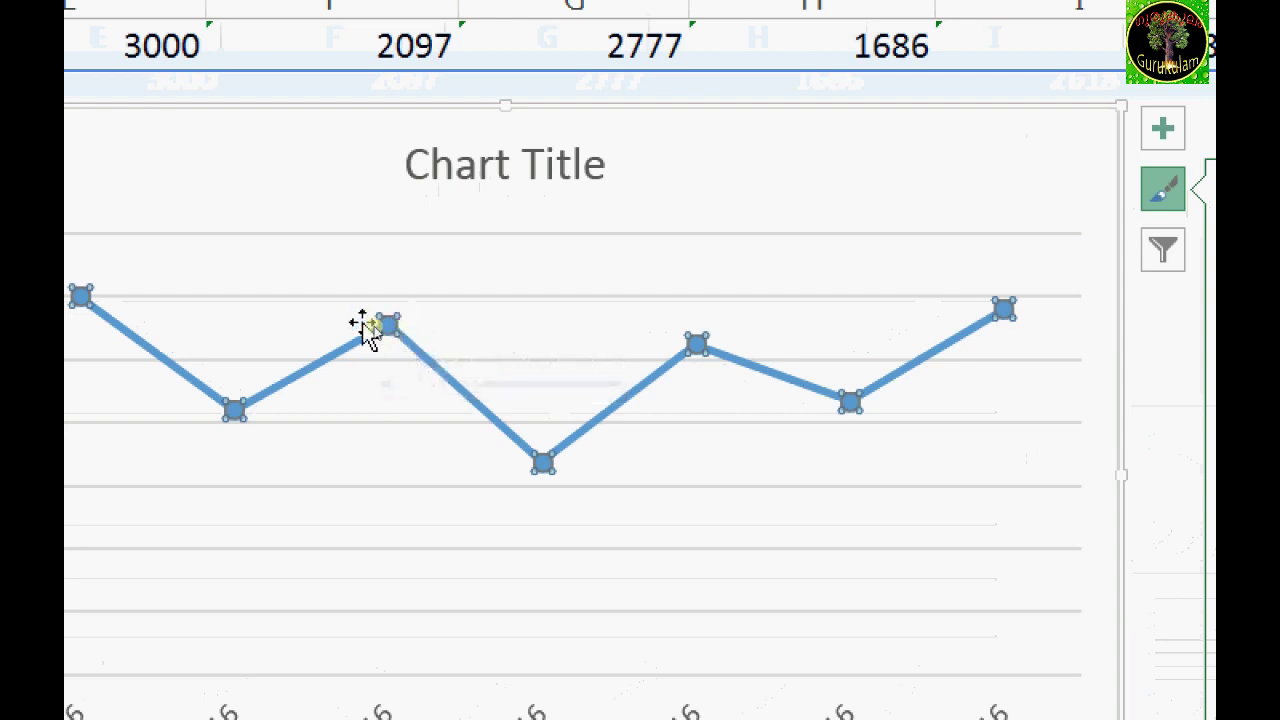
pyautogui.moveTo(387, 328)
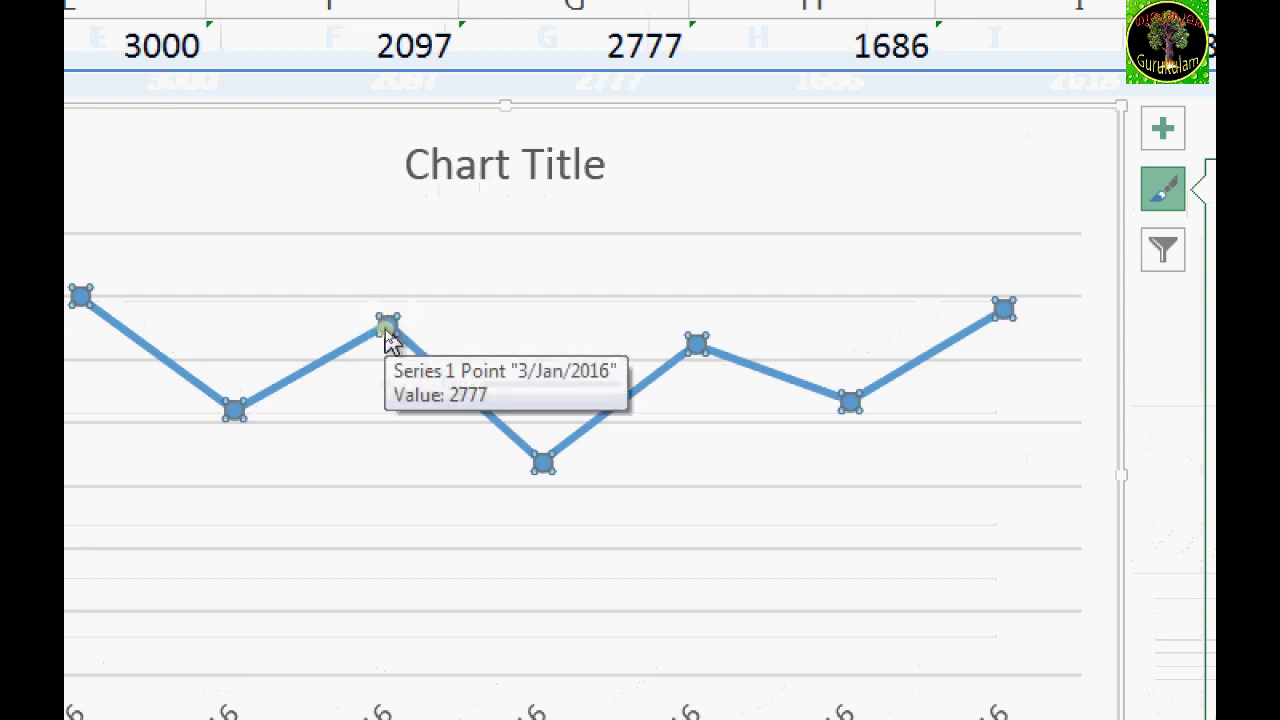
pyautogui.doubleClick(384, 331)
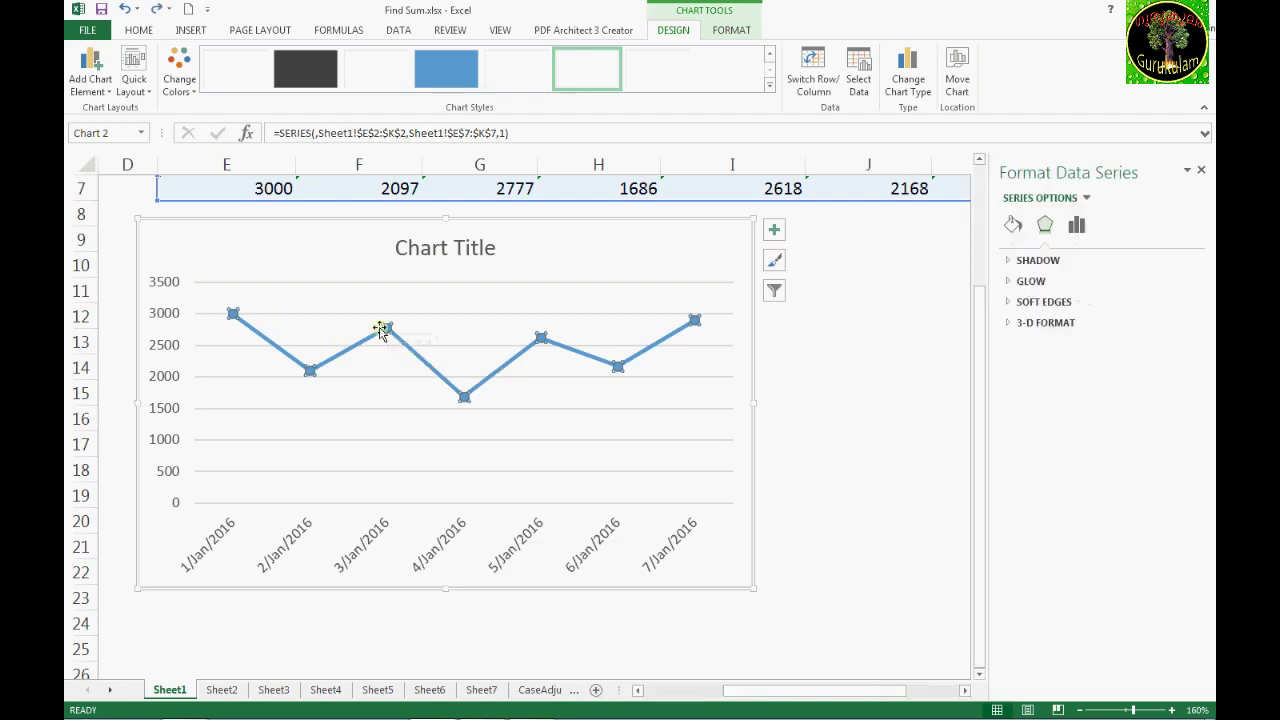
pyautogui.rightClick(387, 333)
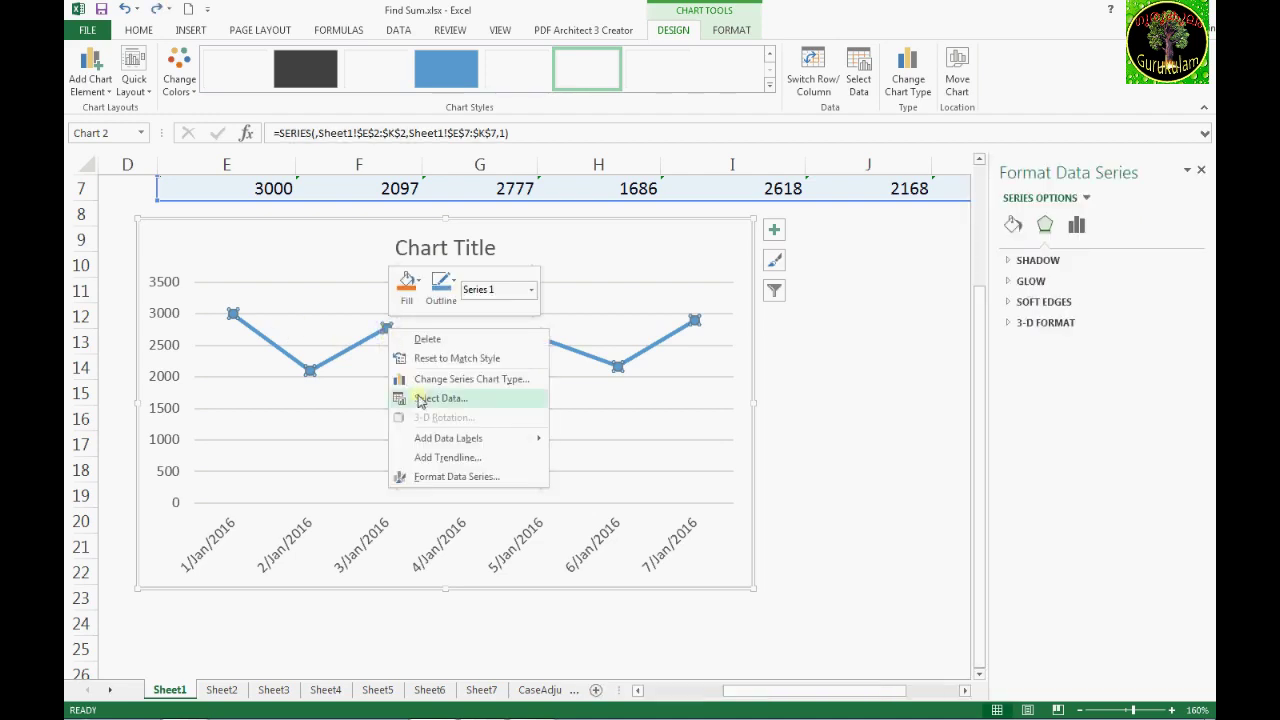
pyautogui.moveTo(450, 440)
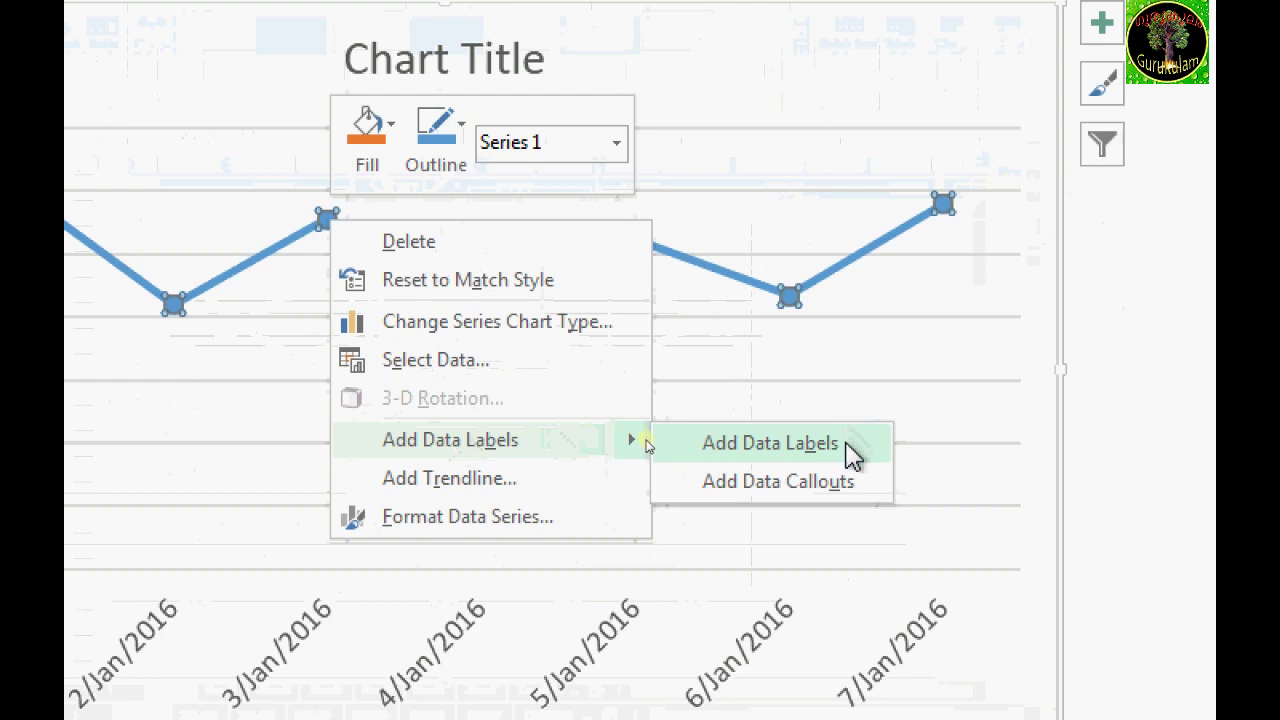
pyautogui.click(770, 443)
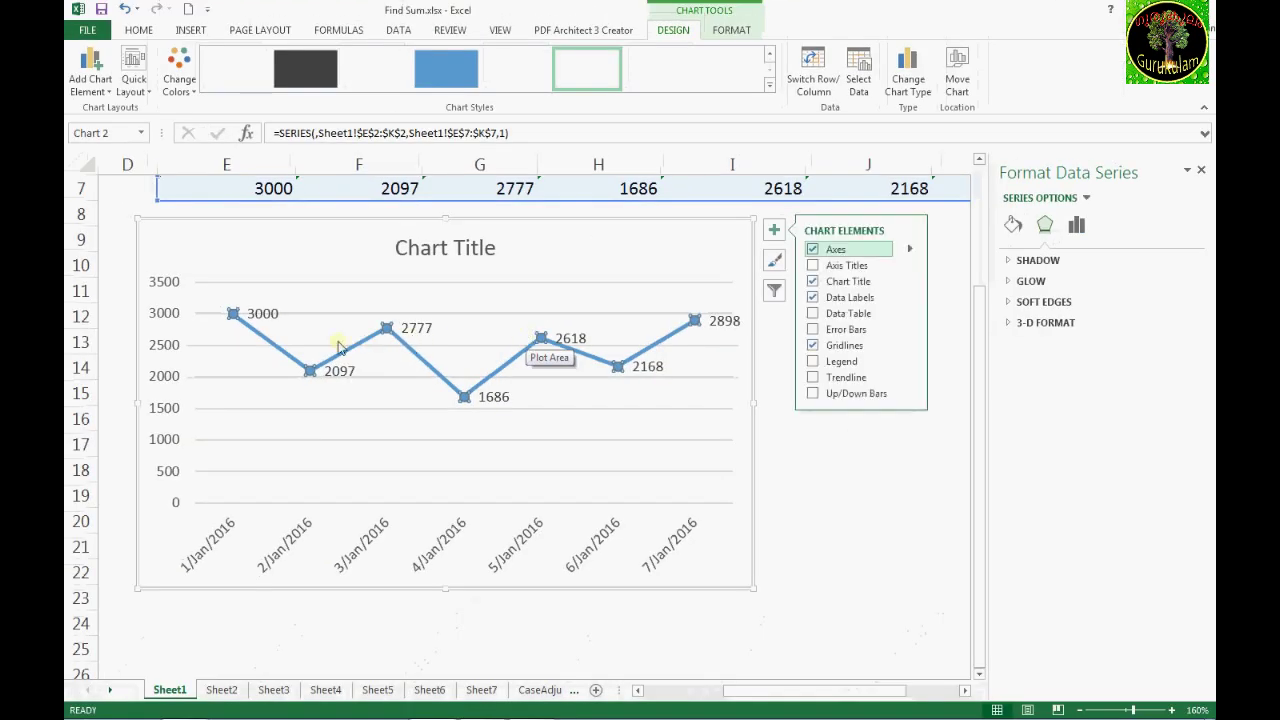
pyautogui.click(284, 315)
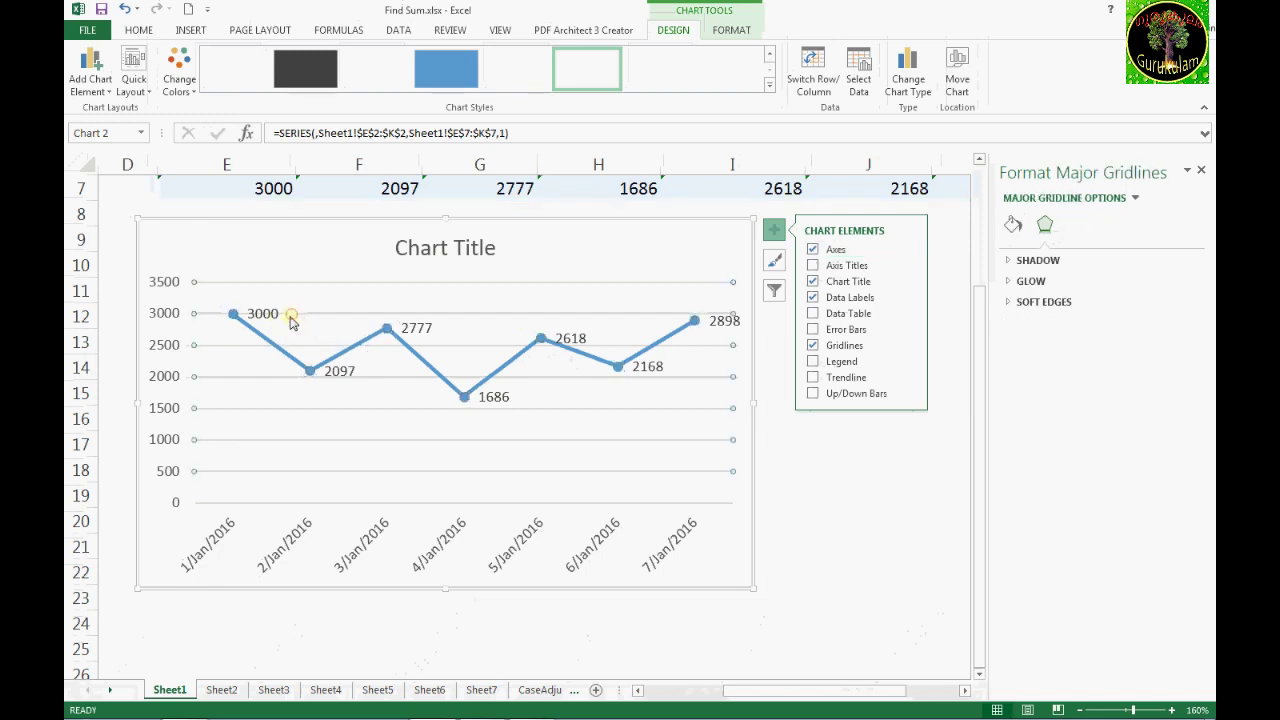
pyautogui.click(800, 482)
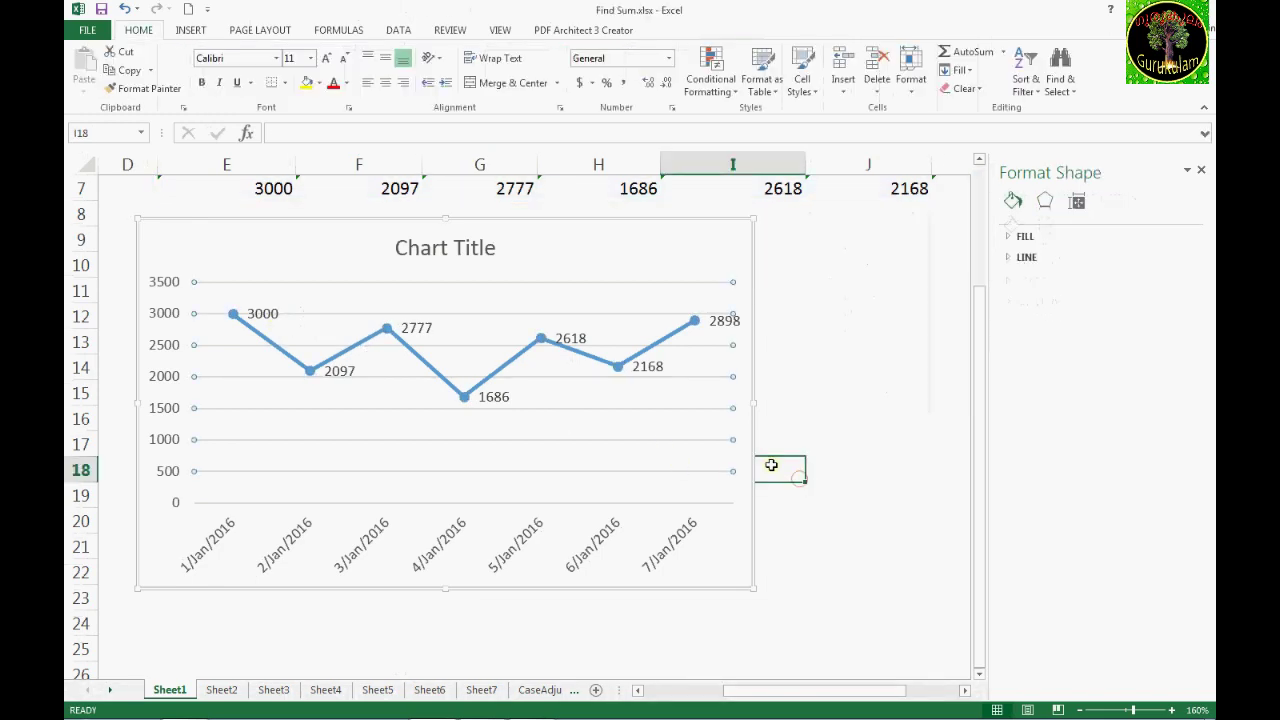
# - Give the chart's data labels a gradient fill in Format Data Labels
pyautogui.click(263, 318)
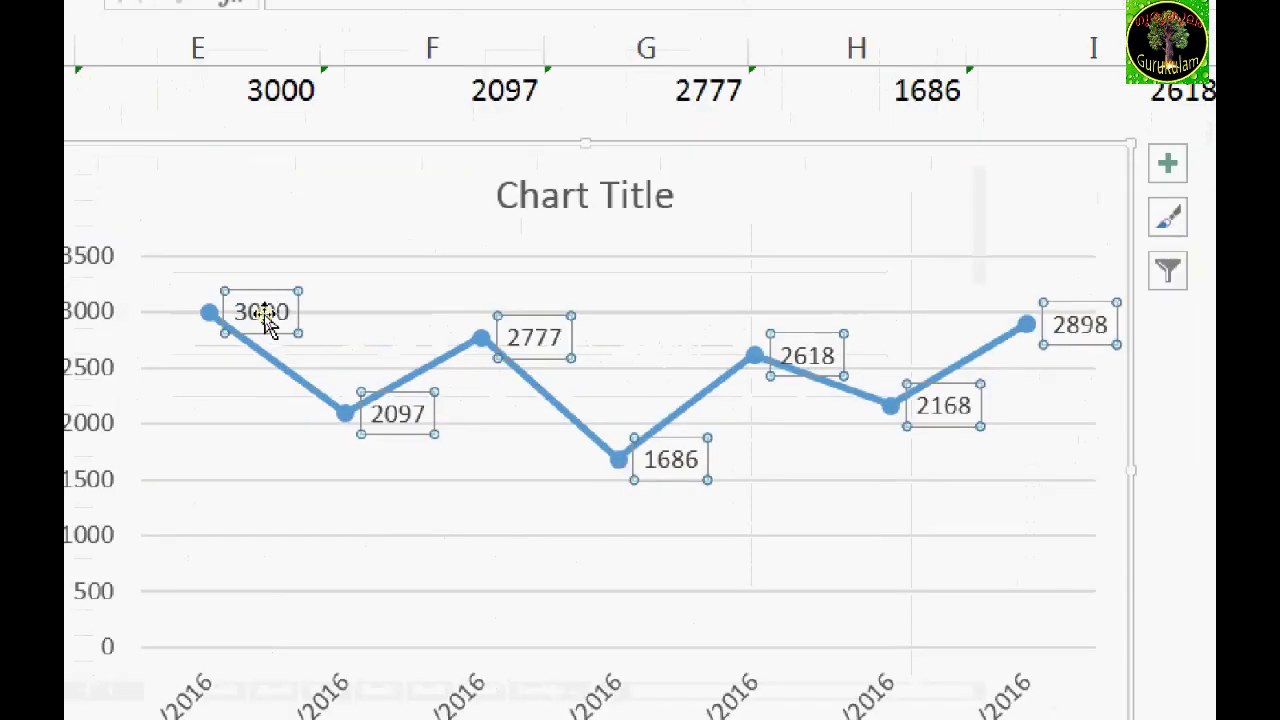
pyautogui.rightClick(263, 318)
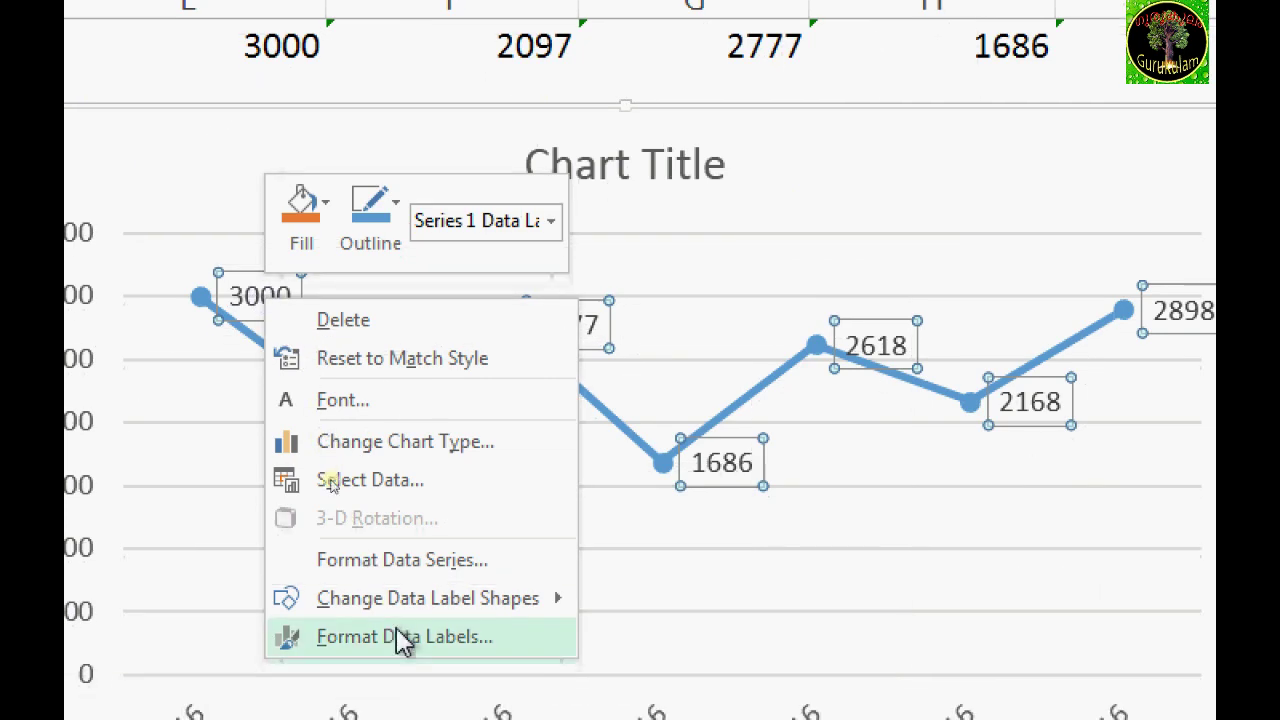
pyautogui.click(403, 637)
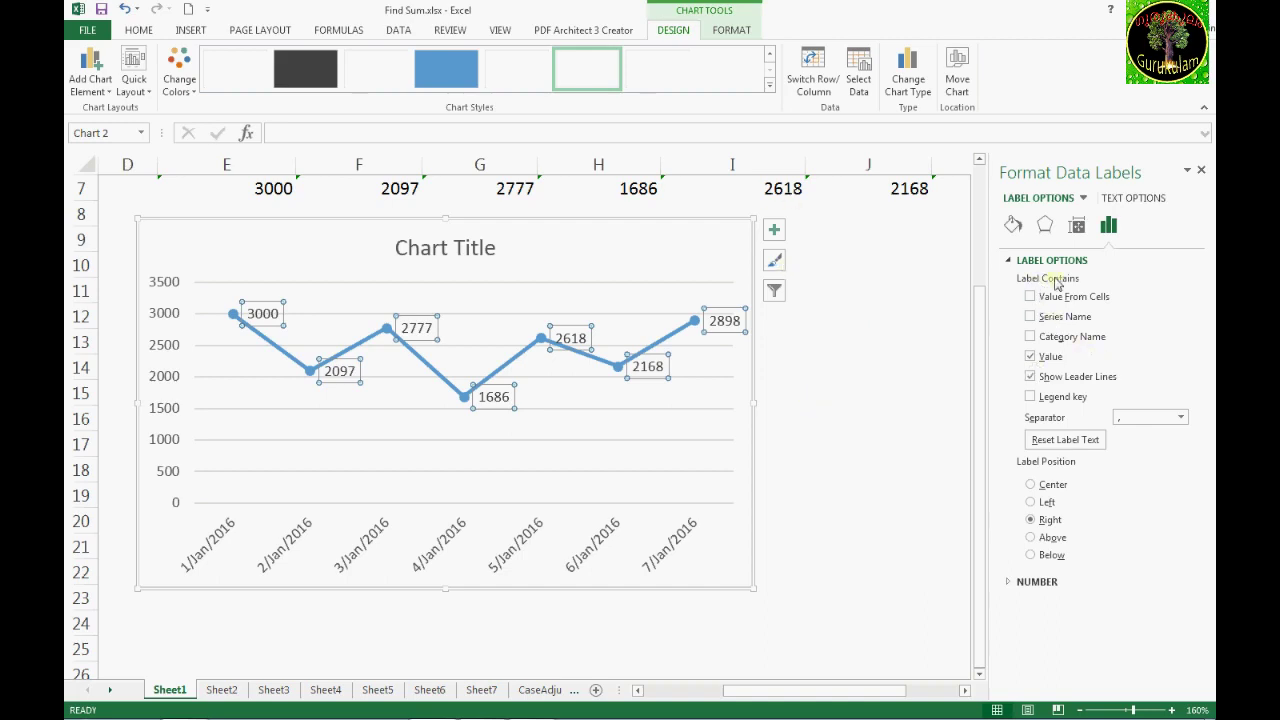
pyautogui.click(1014, 225)
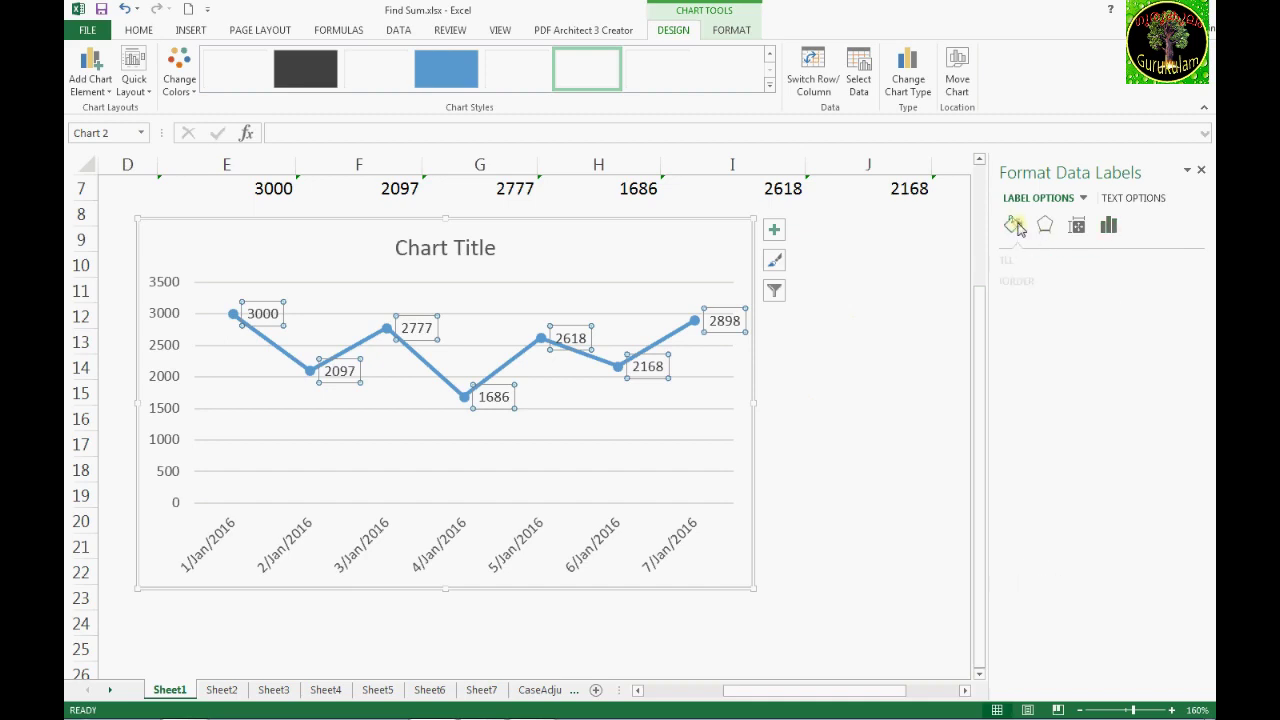
pyautogui.click(1022, 260)
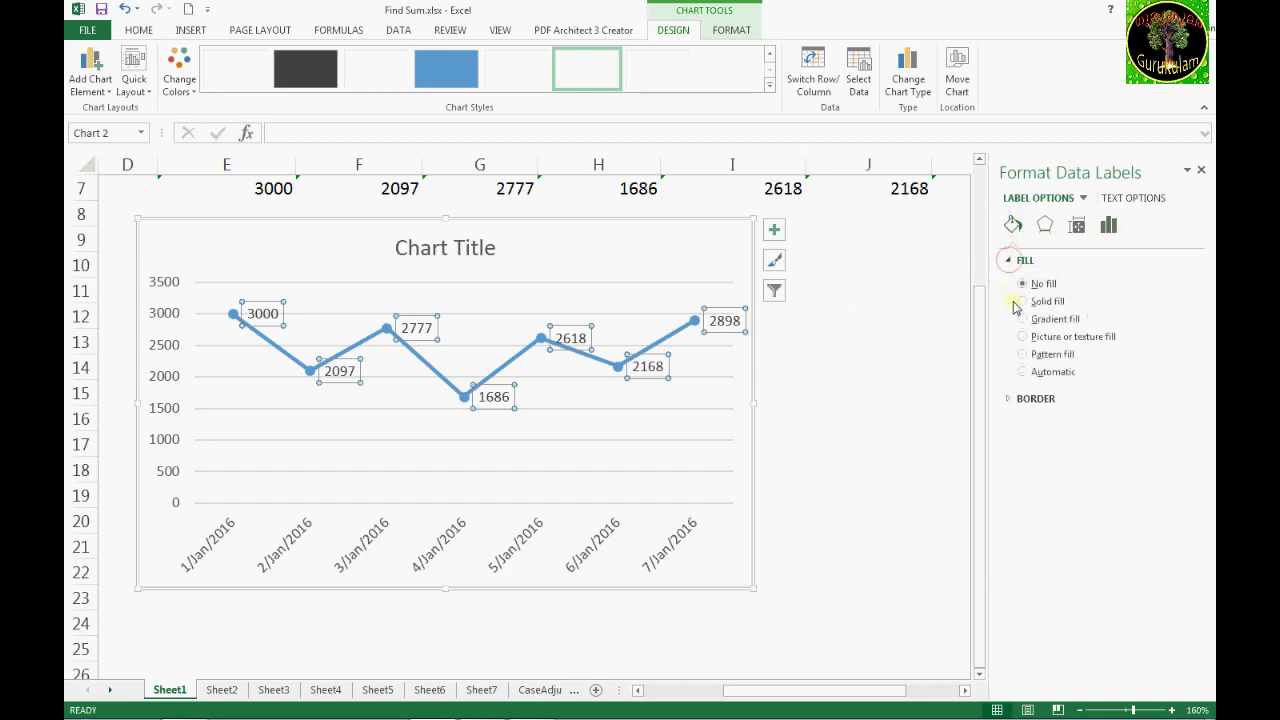
pyautogui.click(1024, 302)
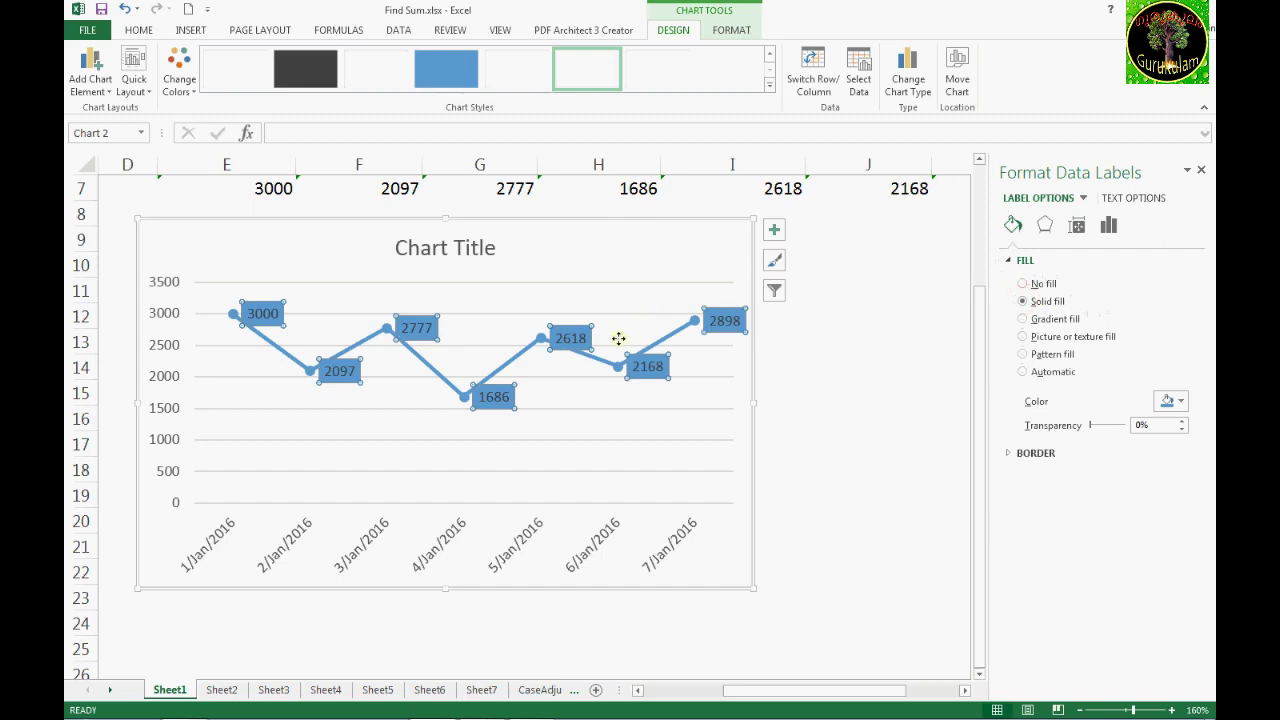
pyautogui.click(1037, 322)
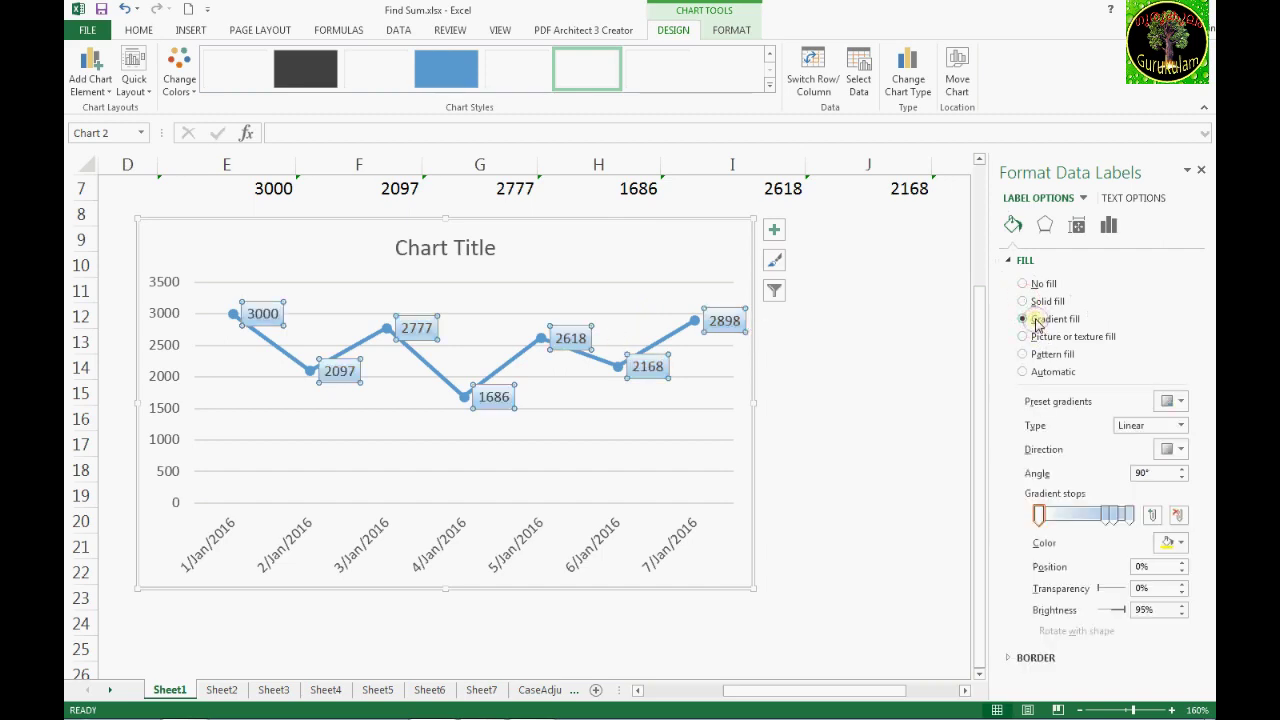
pyautogui.click(1013, 263)
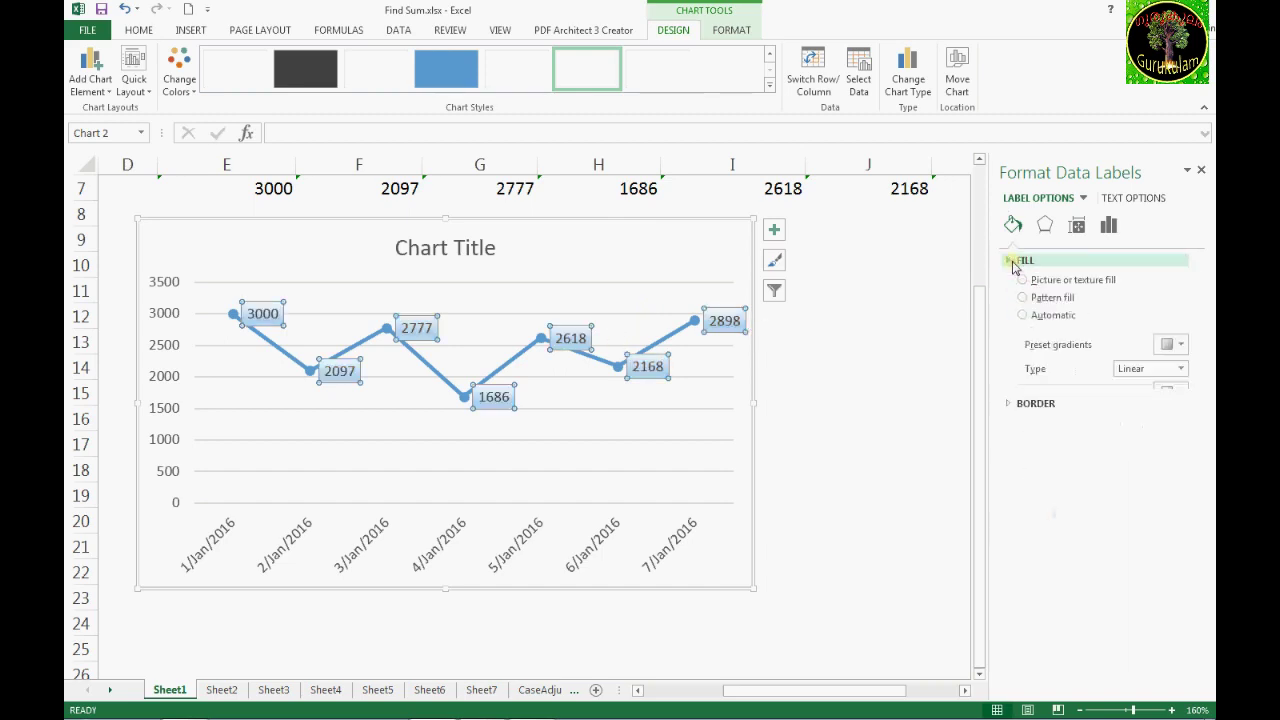
# - Give the data labels a solid black border line
pyautogui.click(1008, 281)
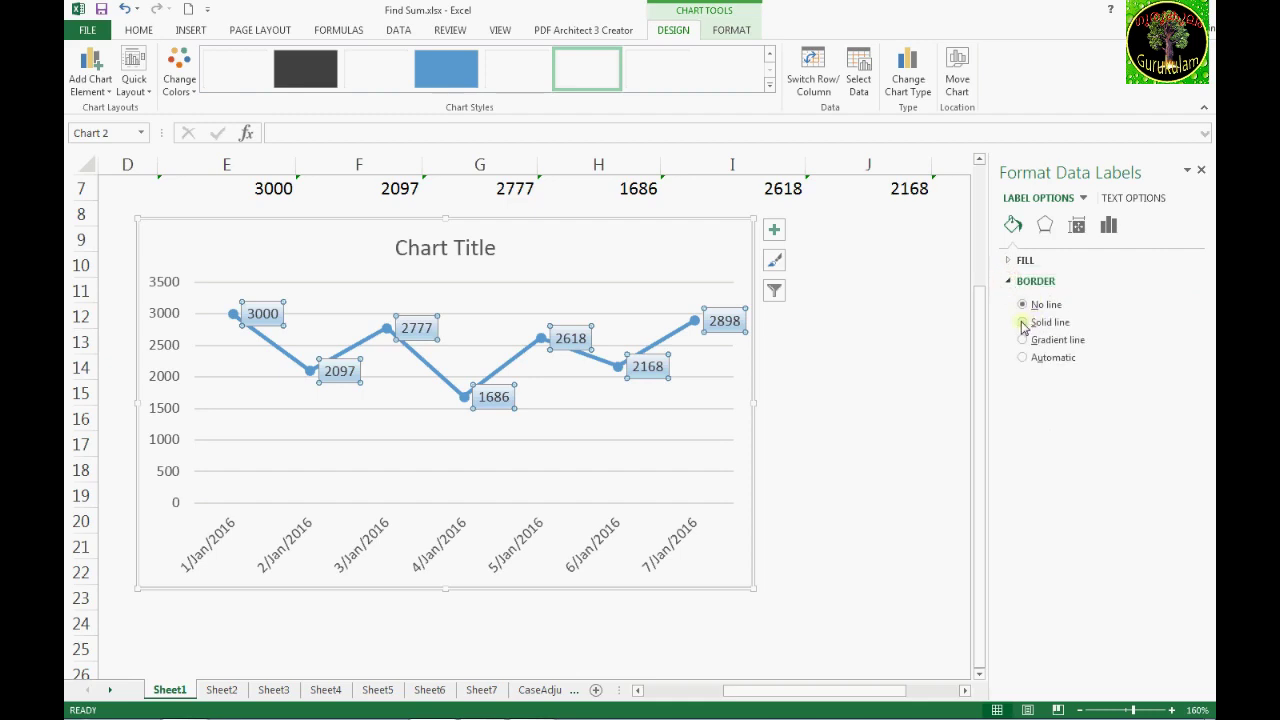
pyautogui.click(1035, 322)
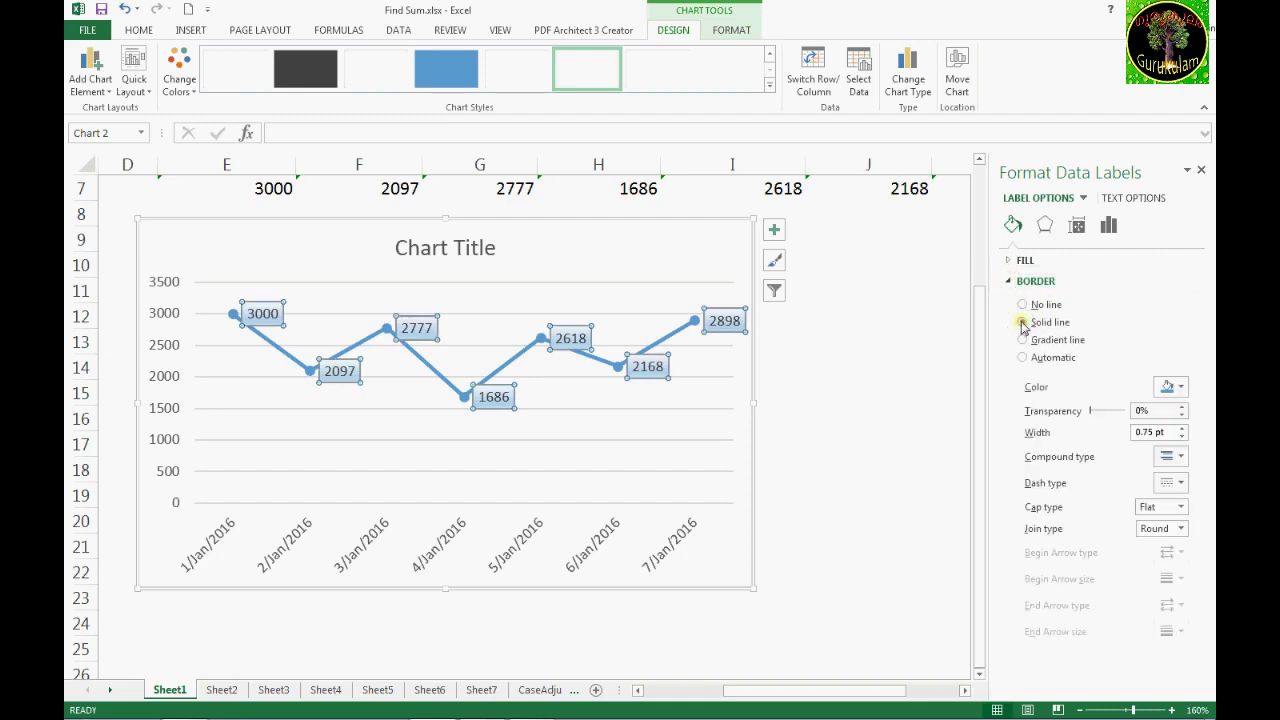
pyautogui.click(1180, 388)
pyautogui.click(1101, 426)
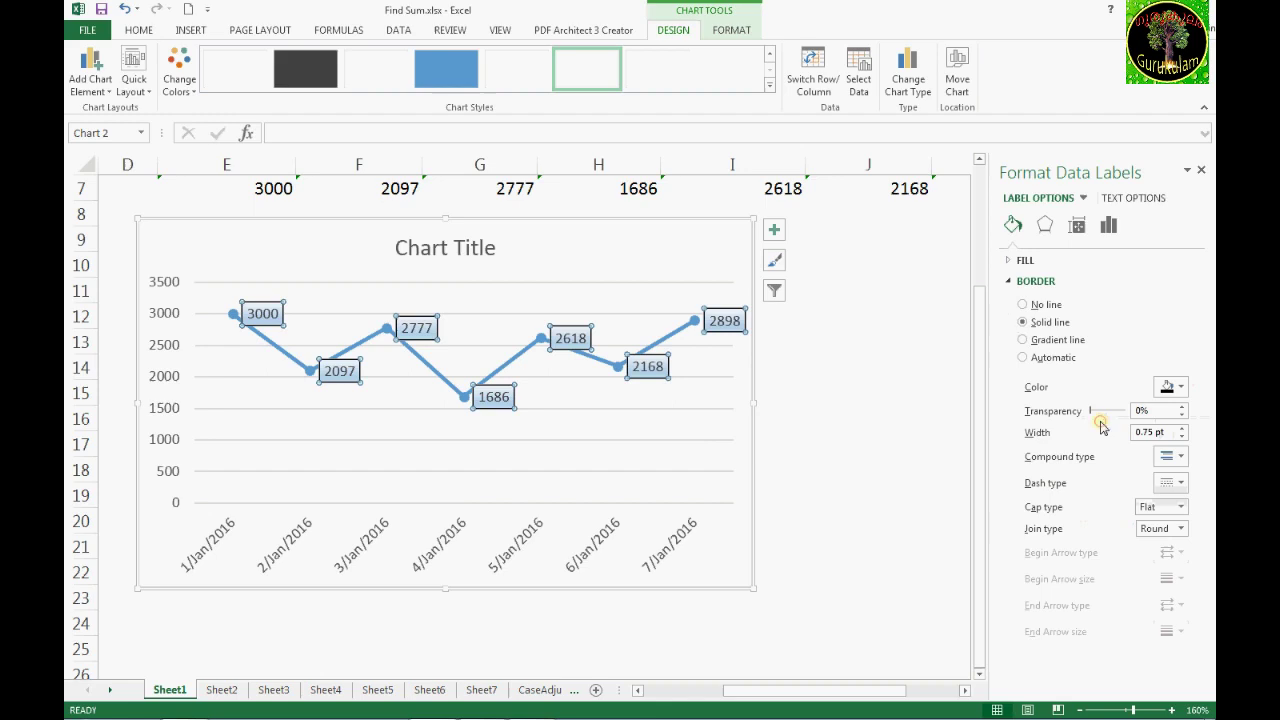
pyautogui.click(703, 401)
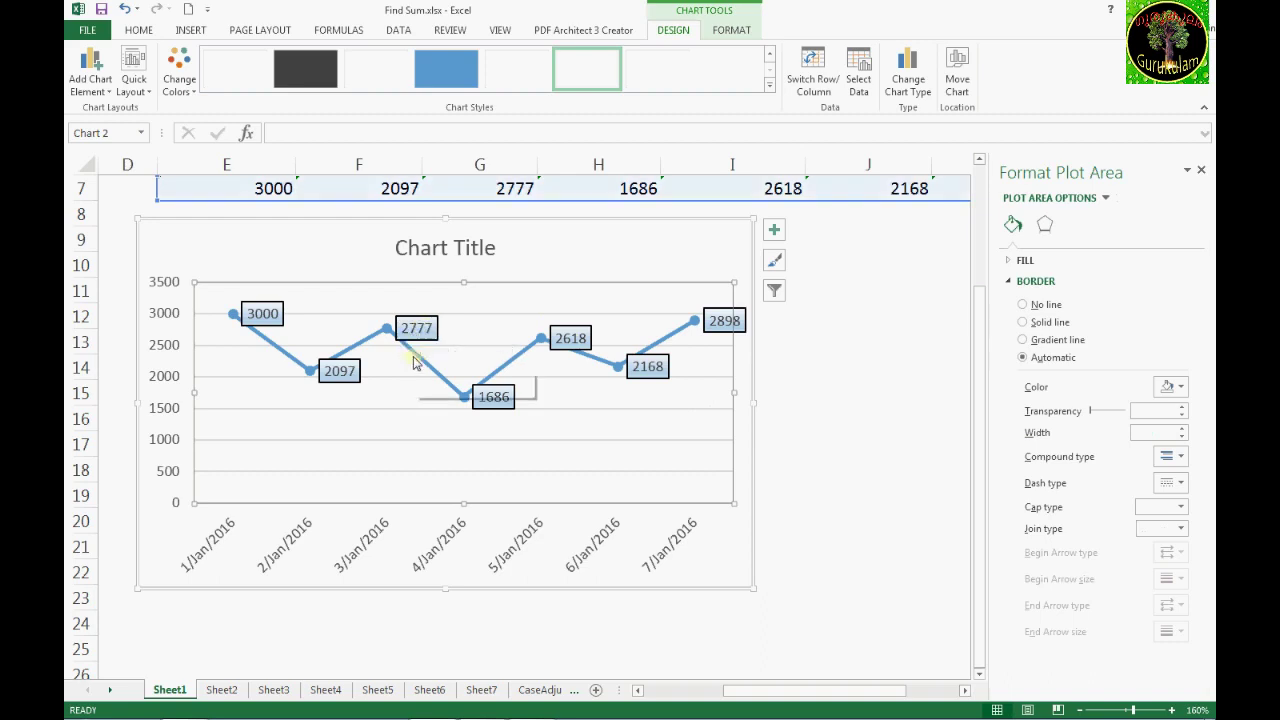
# - Format the data series as a solid red line in Format Data Series
pyautogui.click(415, 360)
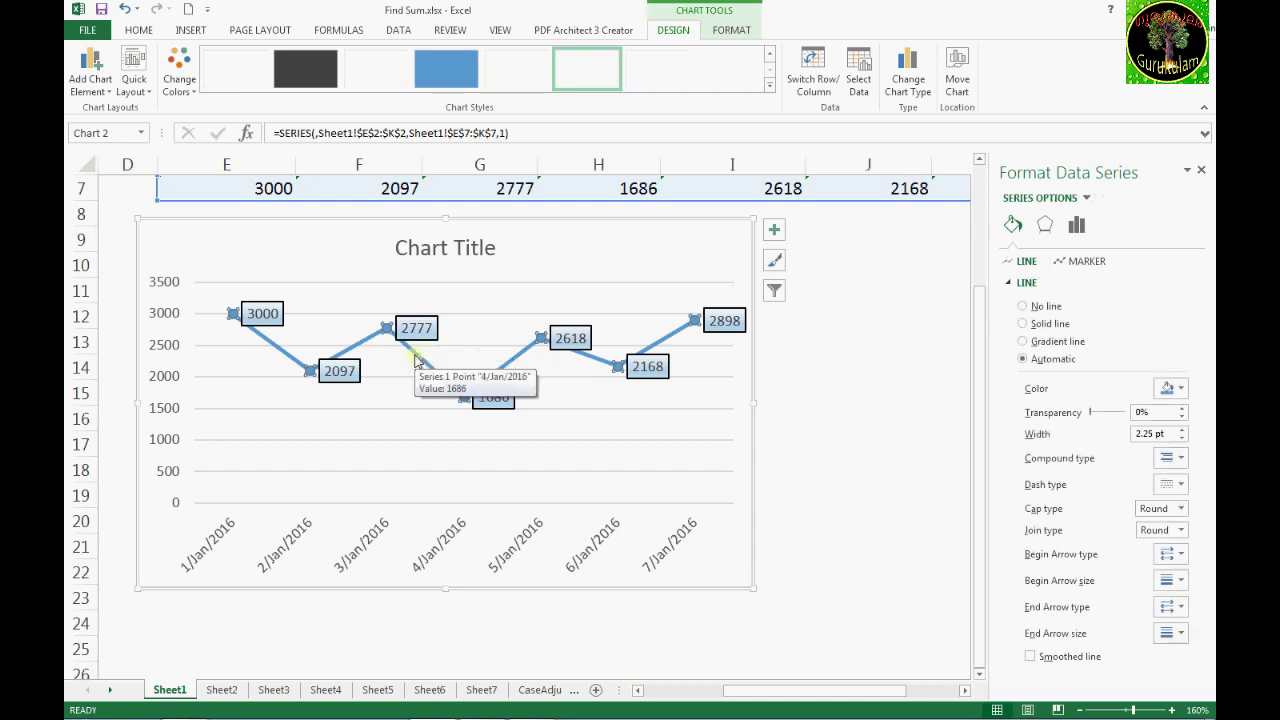
pyautogui.rightClick(415, 360)
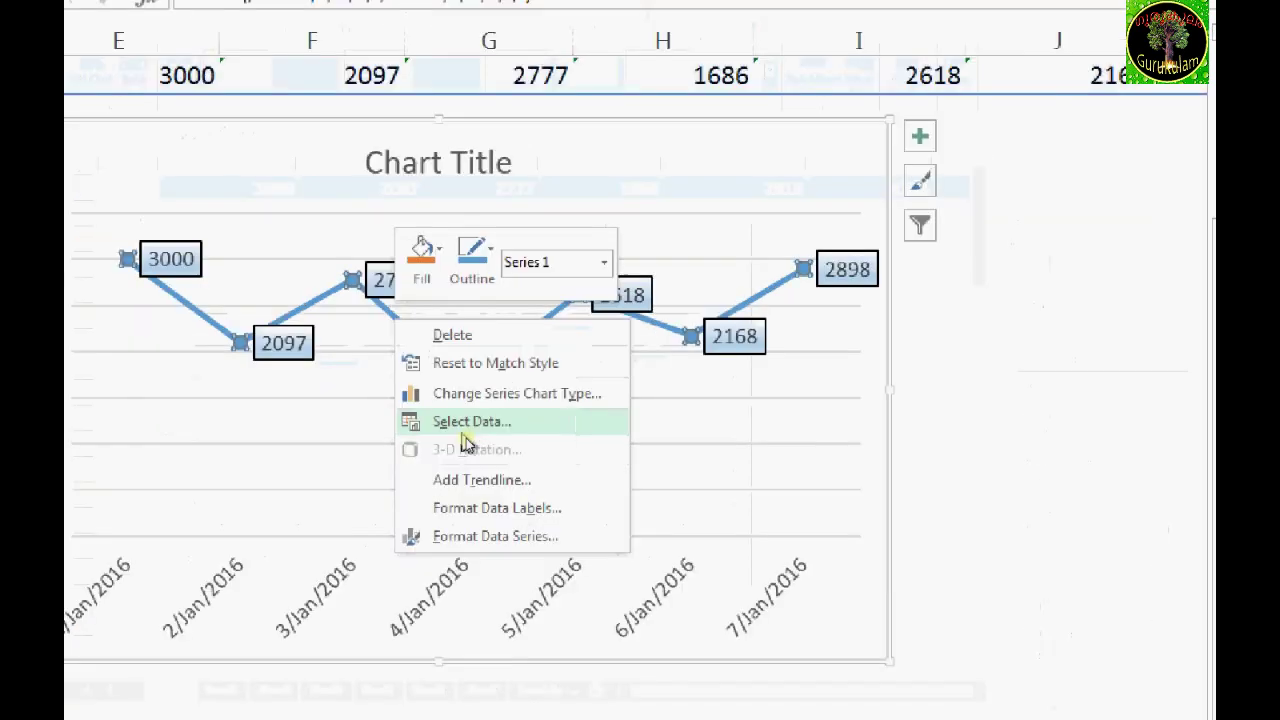
pyautogui.click(530, 571)
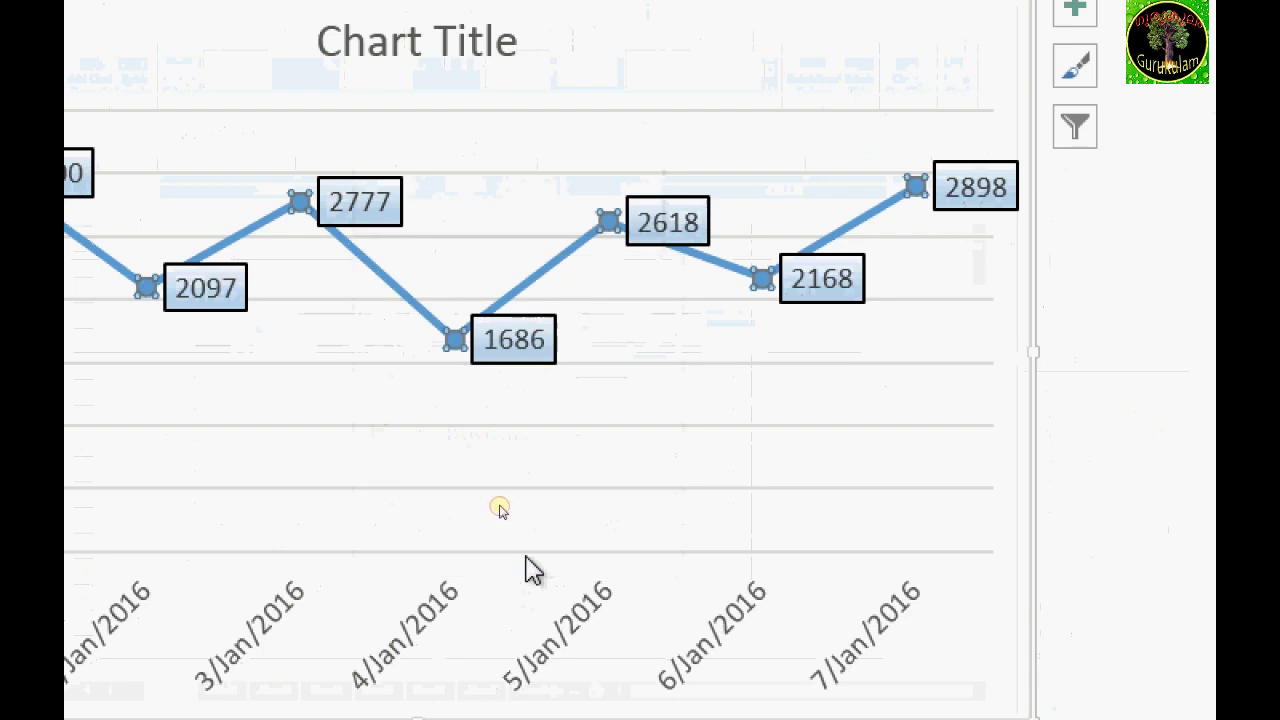
pyautogui.click(774, 230)
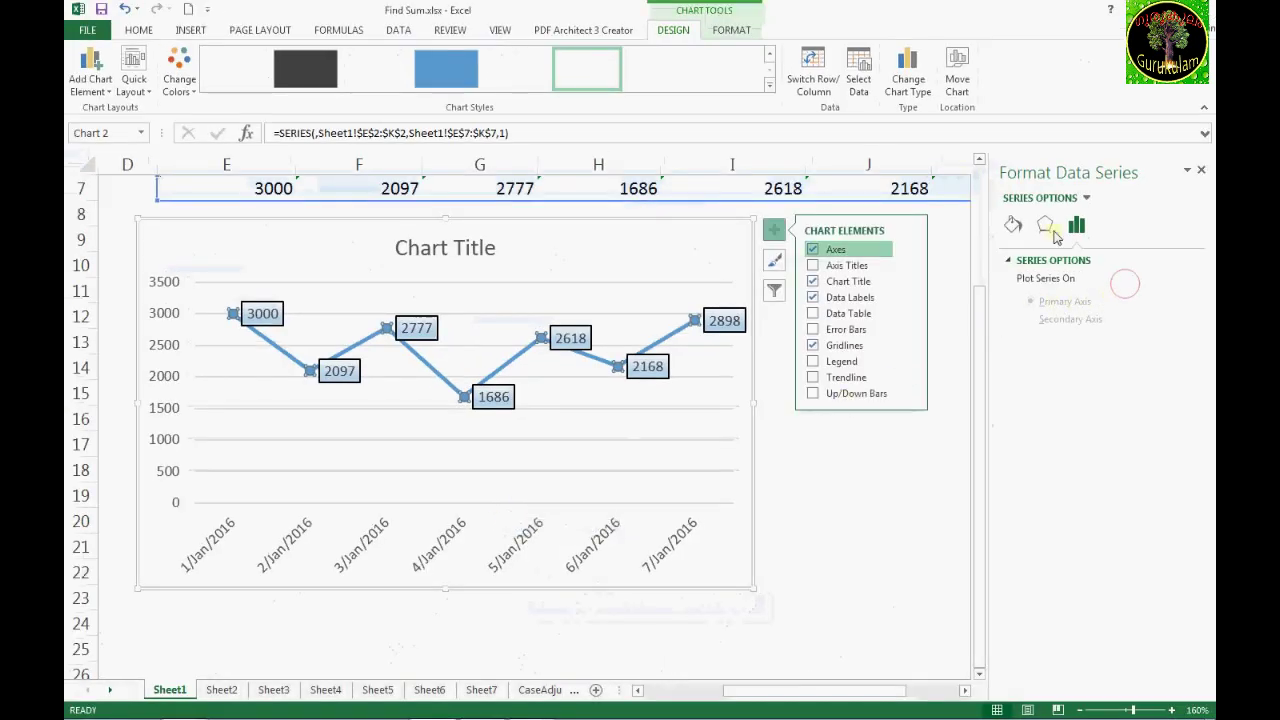
pyautogui.click(1015, 225)
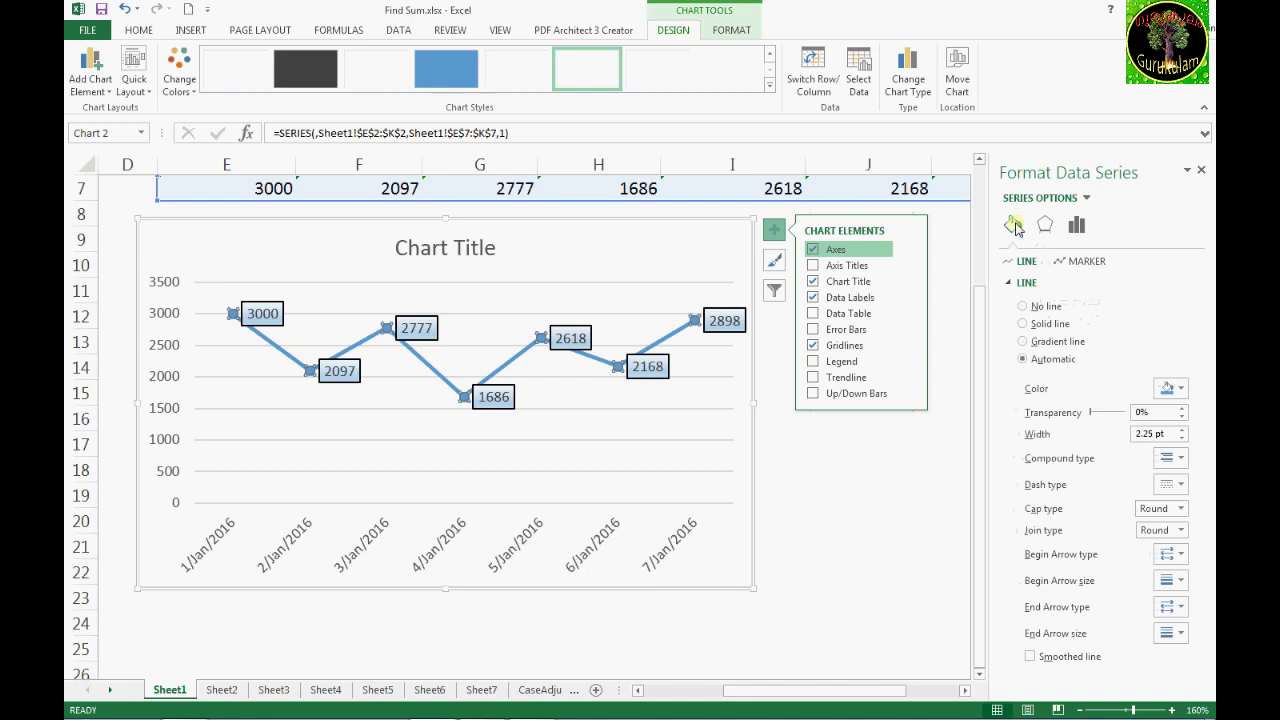
pyautogui.click(1022, 324)
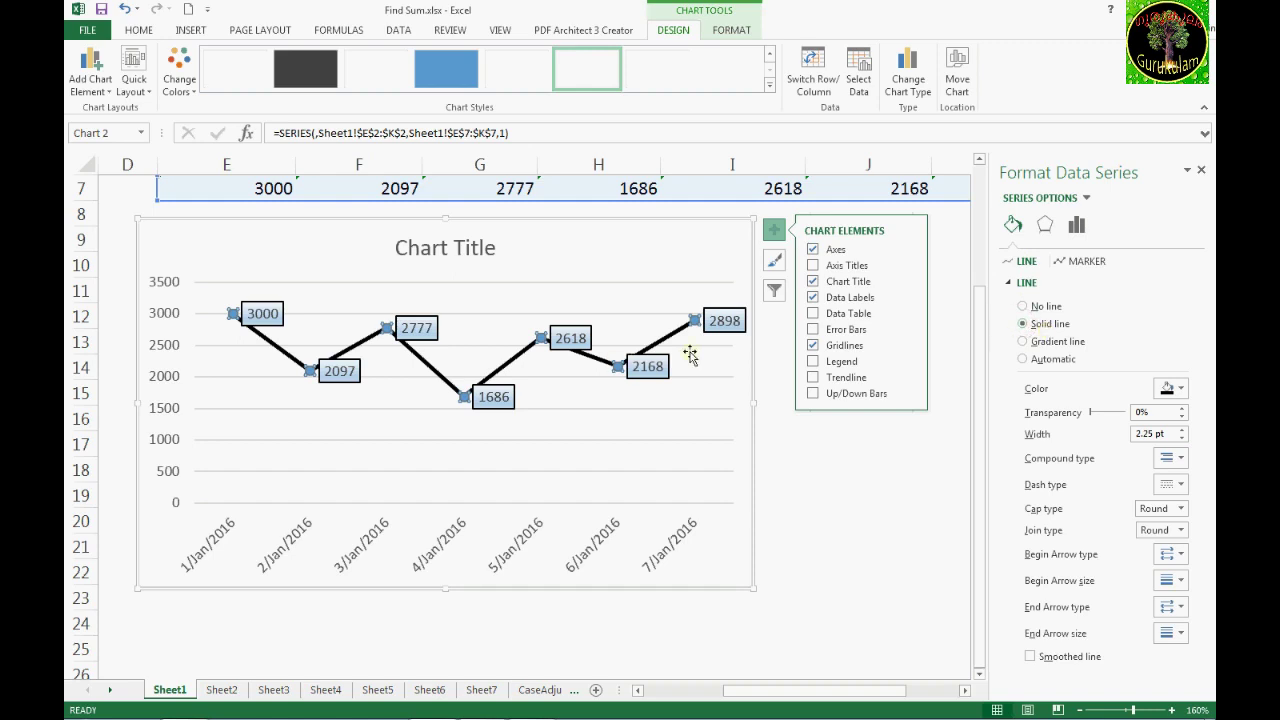
pyautogui.click(1179, 390)
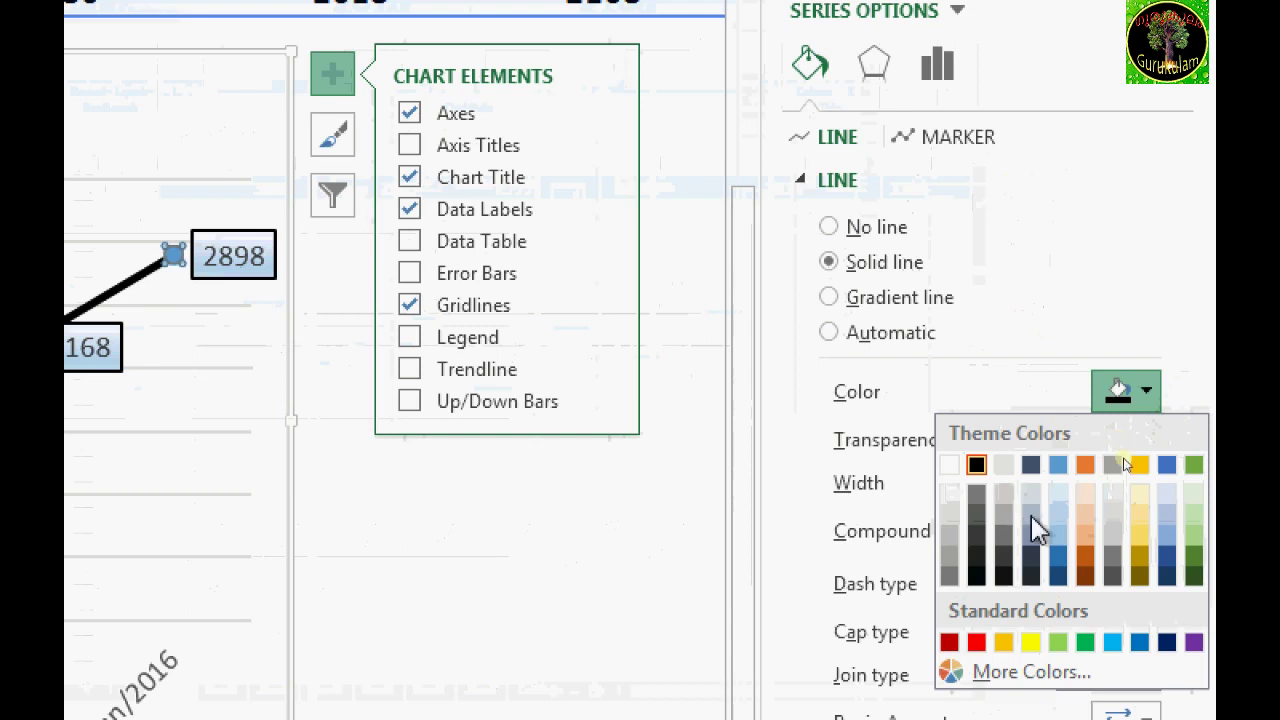
pyautogui.click(976, 642)
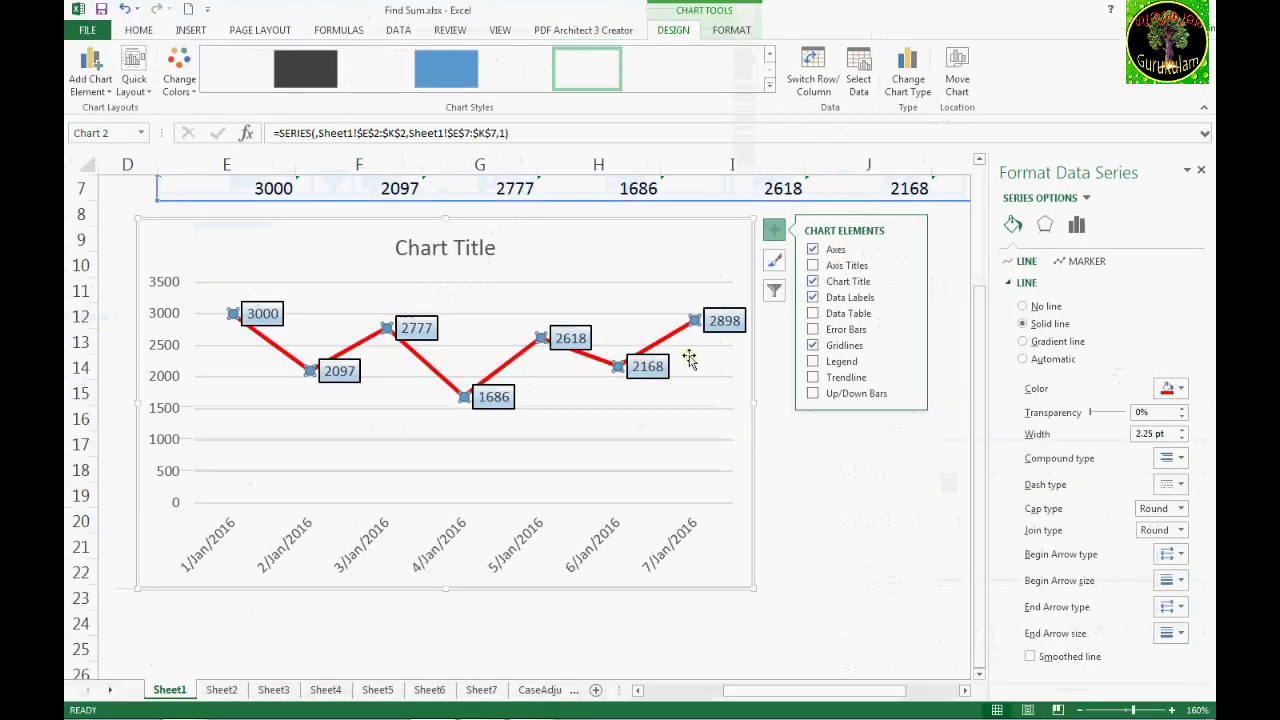
pyautogui.click(1008, 286)
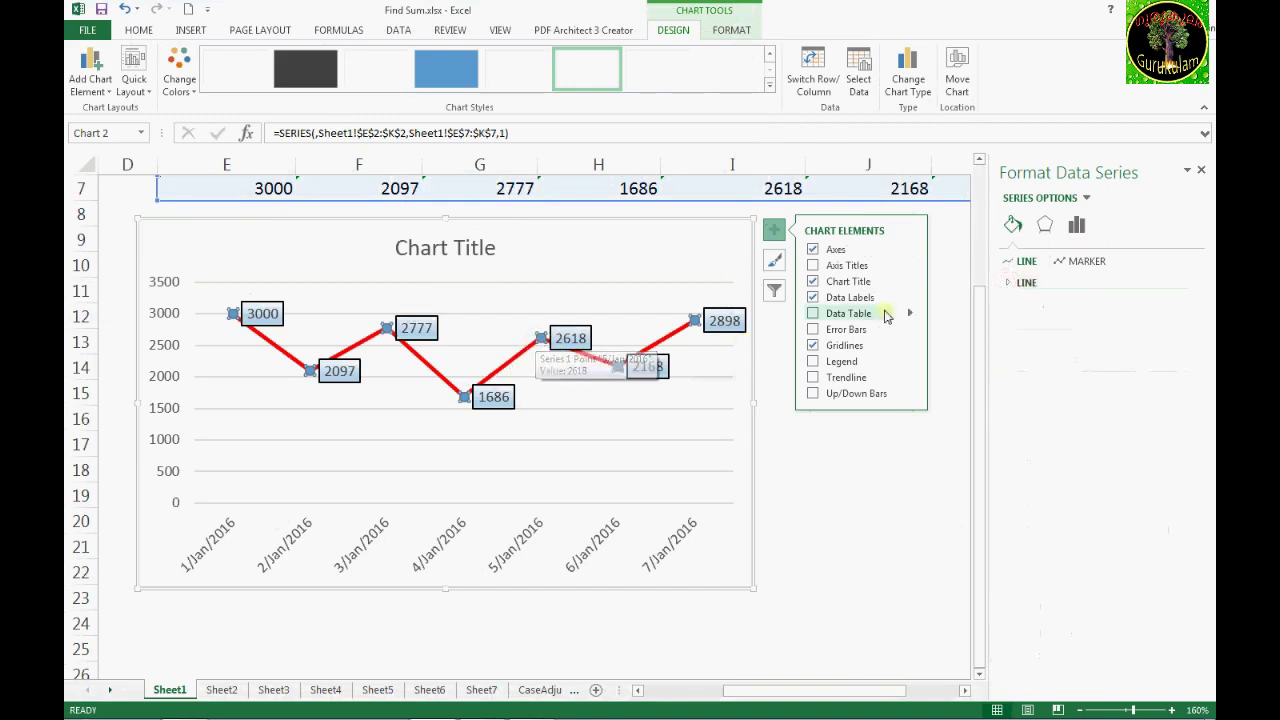
pyautogui.click(1046, 226)
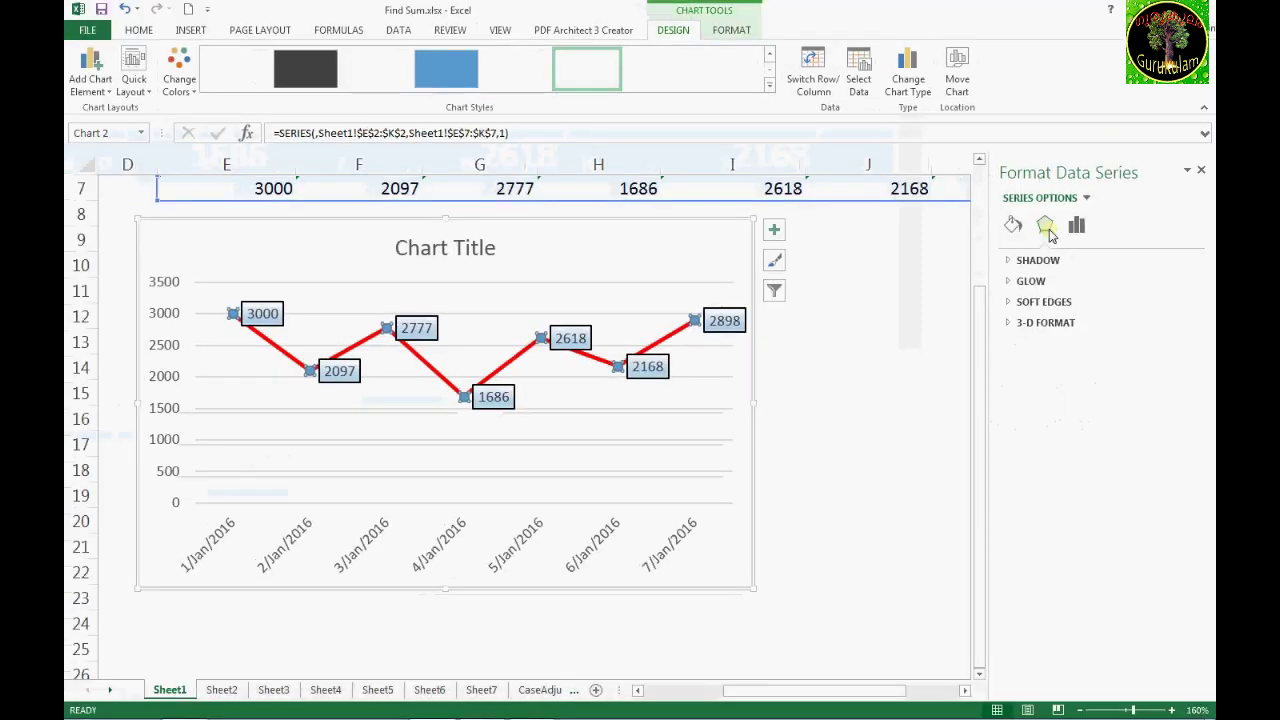
# - Apply an outer shadow to the red line: 60% transparency, 4 pt blur, 45°, 3 pt distance
pyautogui.click(1014, 263)
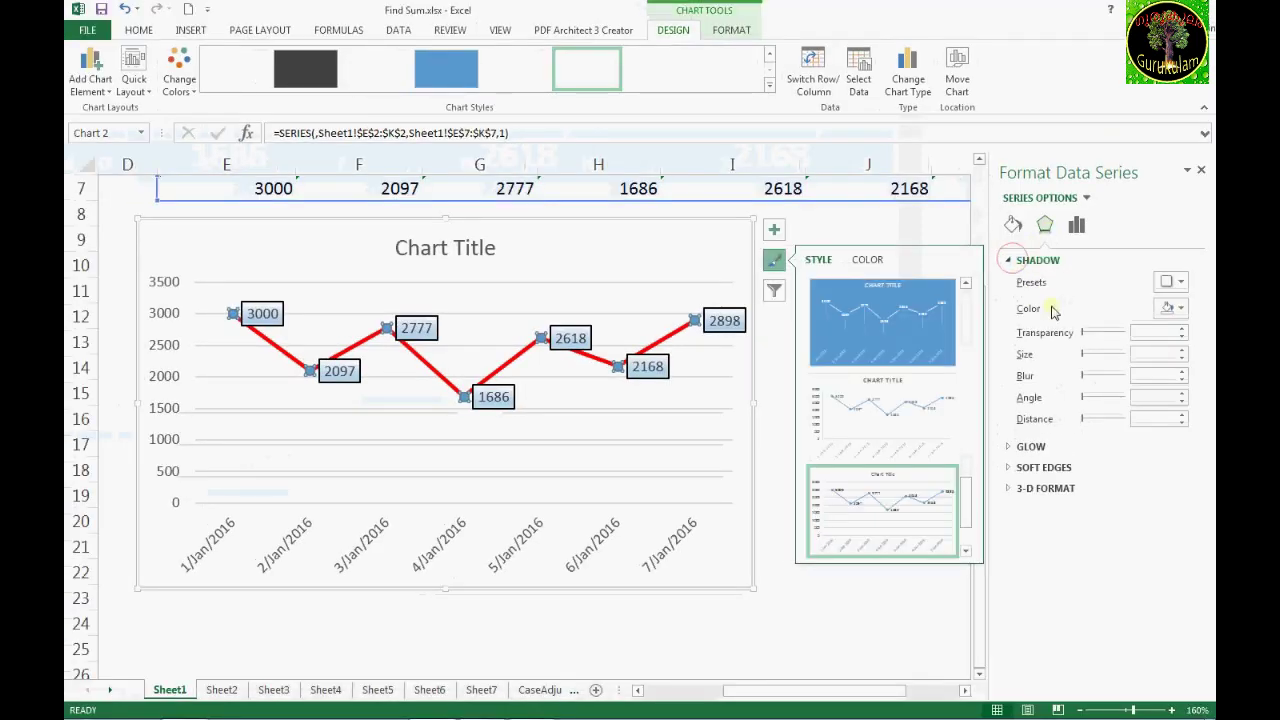
pyautogui.click(1160, 284)
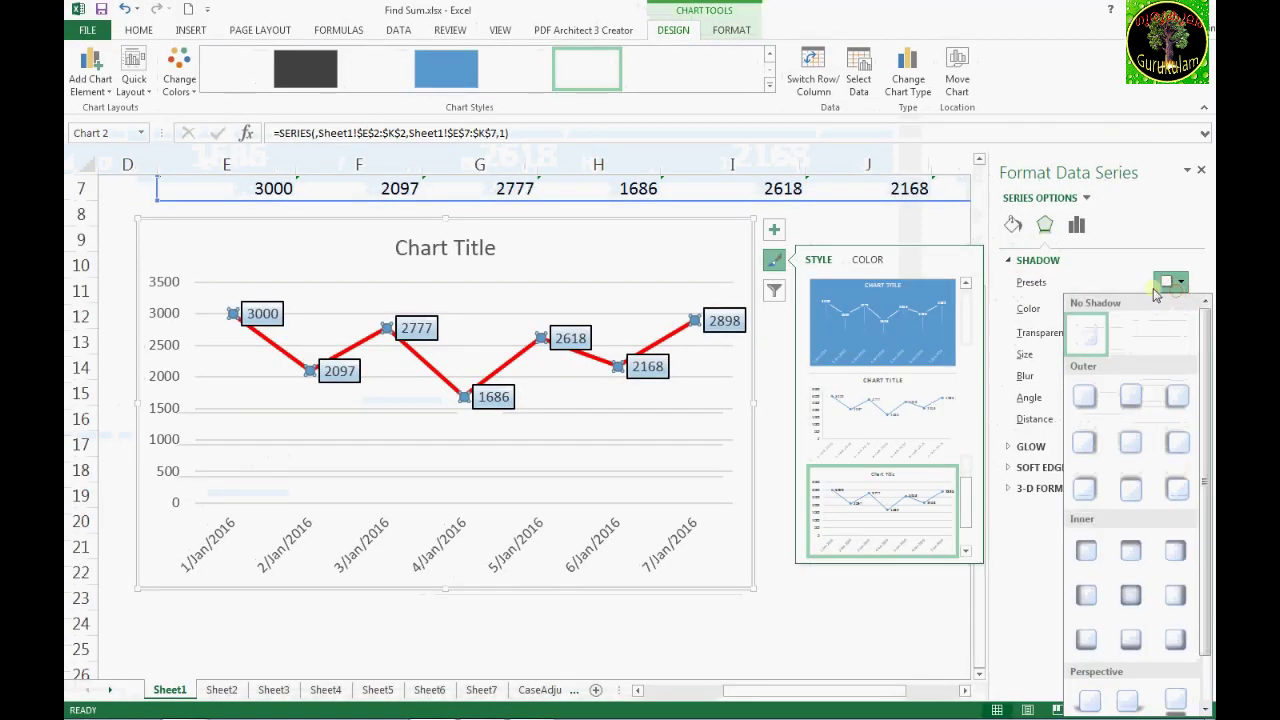
pyautogui.click(1088, 400)
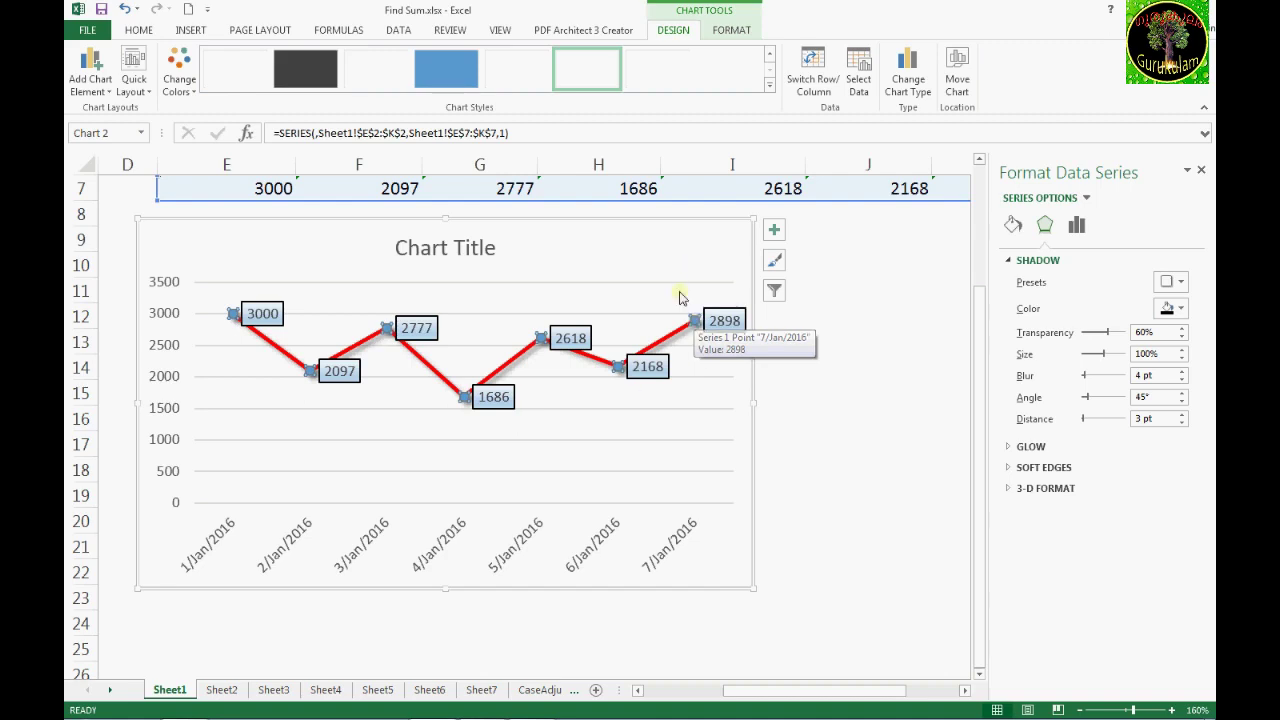
pyautogui.click(679, 295)
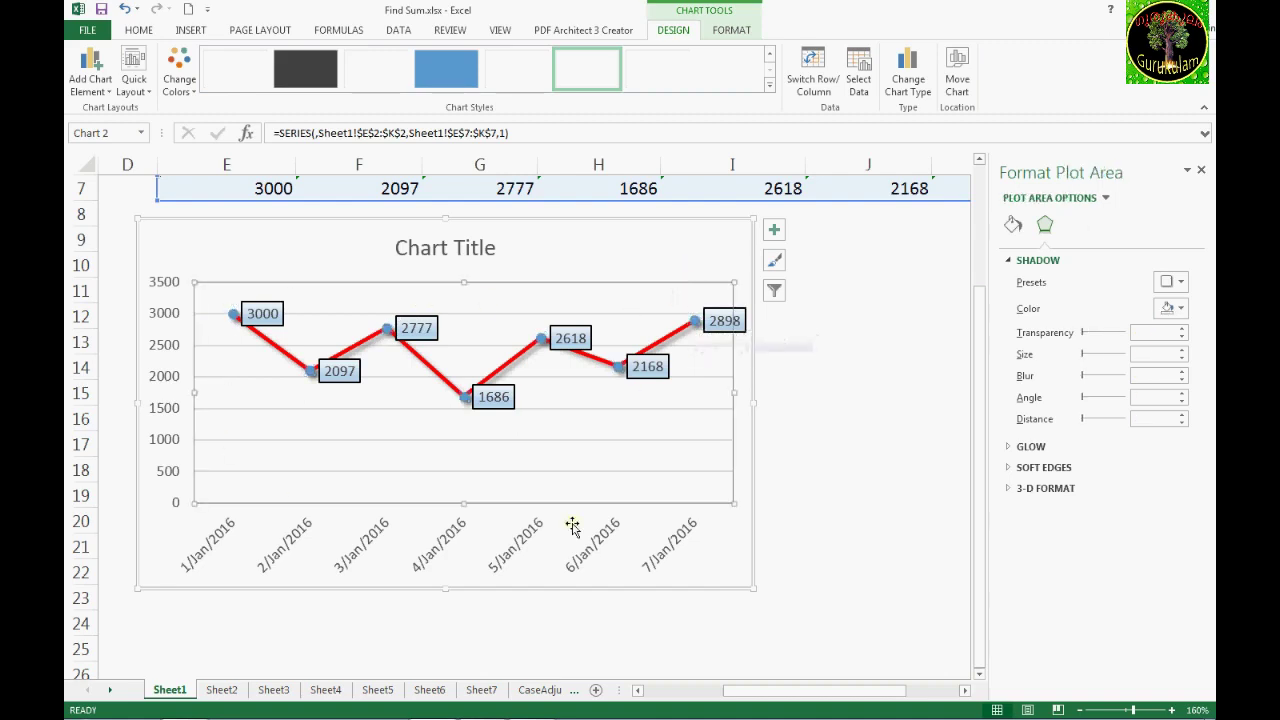
# - Give the plot area a solid fill, trying gold and then green
pyautogui.click(701, 407)
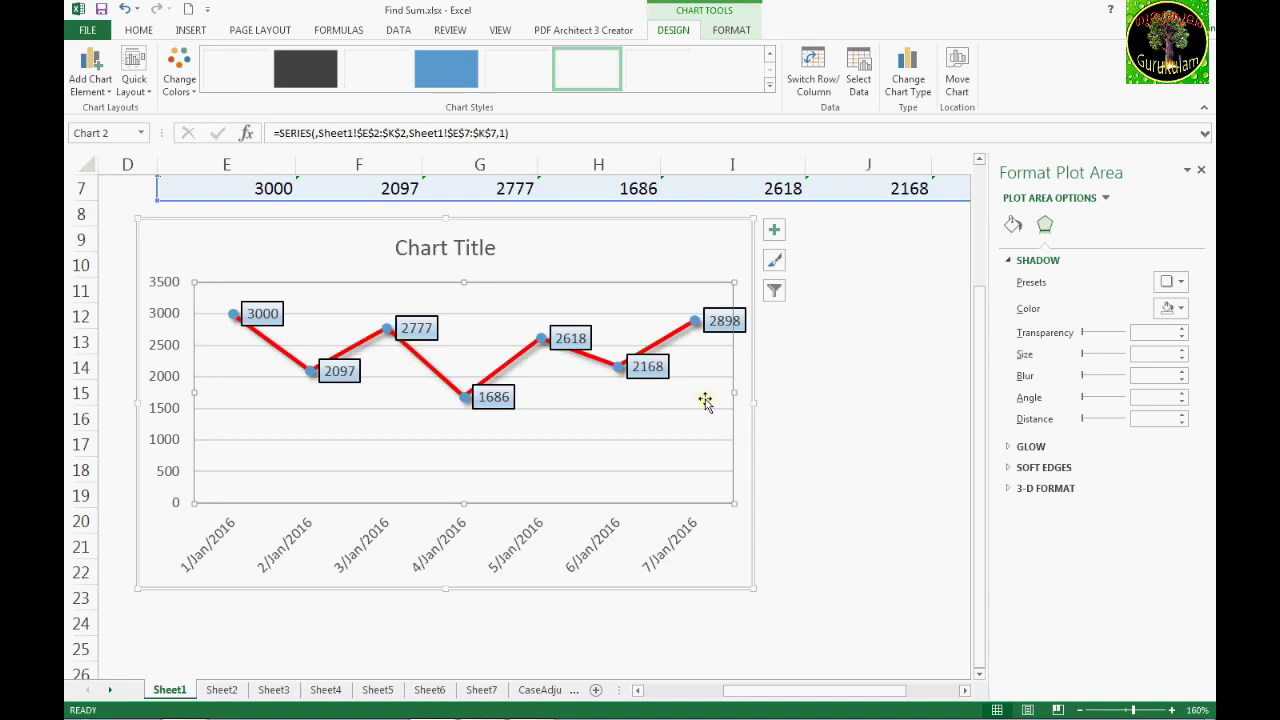
pyautogui.click(657, 299)
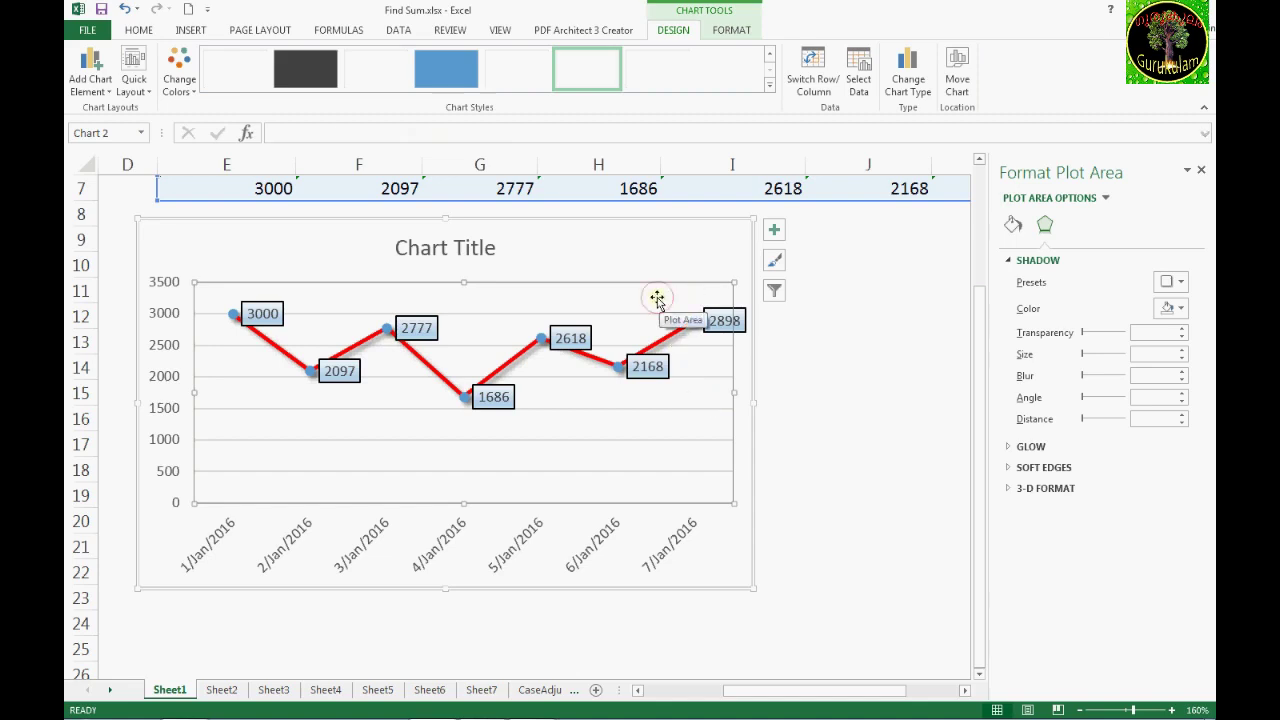
pyautogui.rightClick(657, 299)
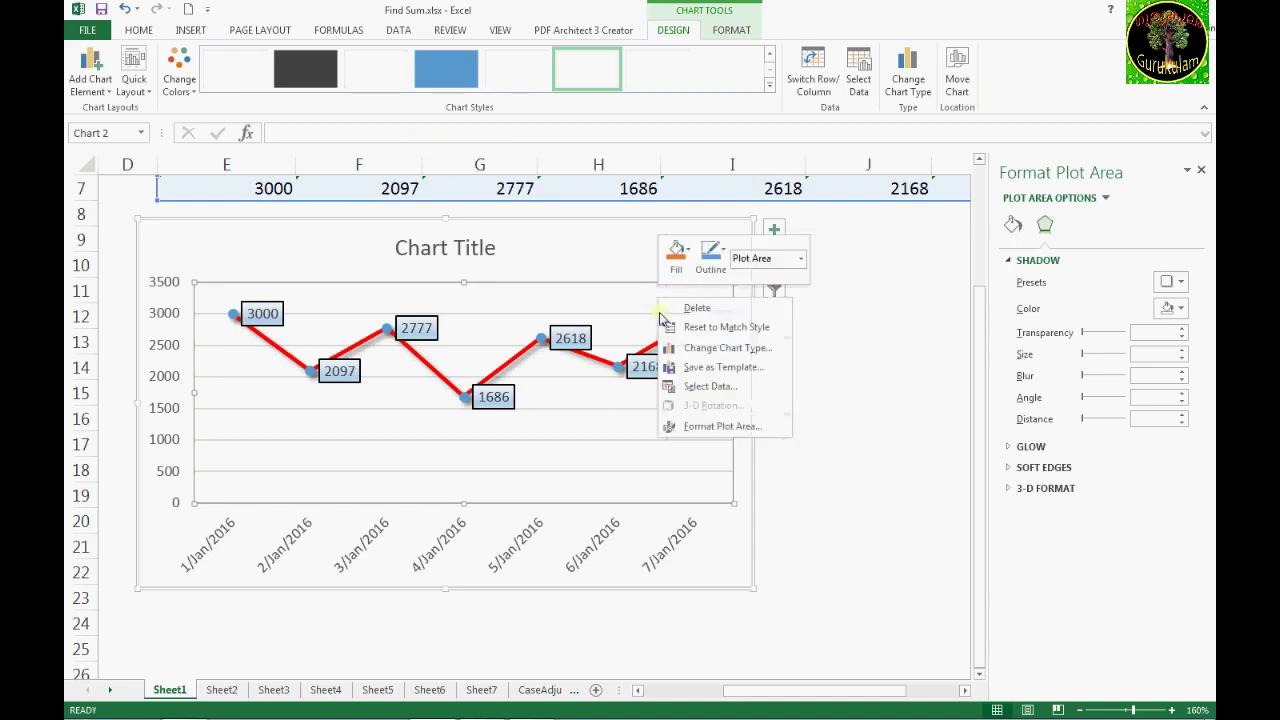
pyautogui.click(767, 428)
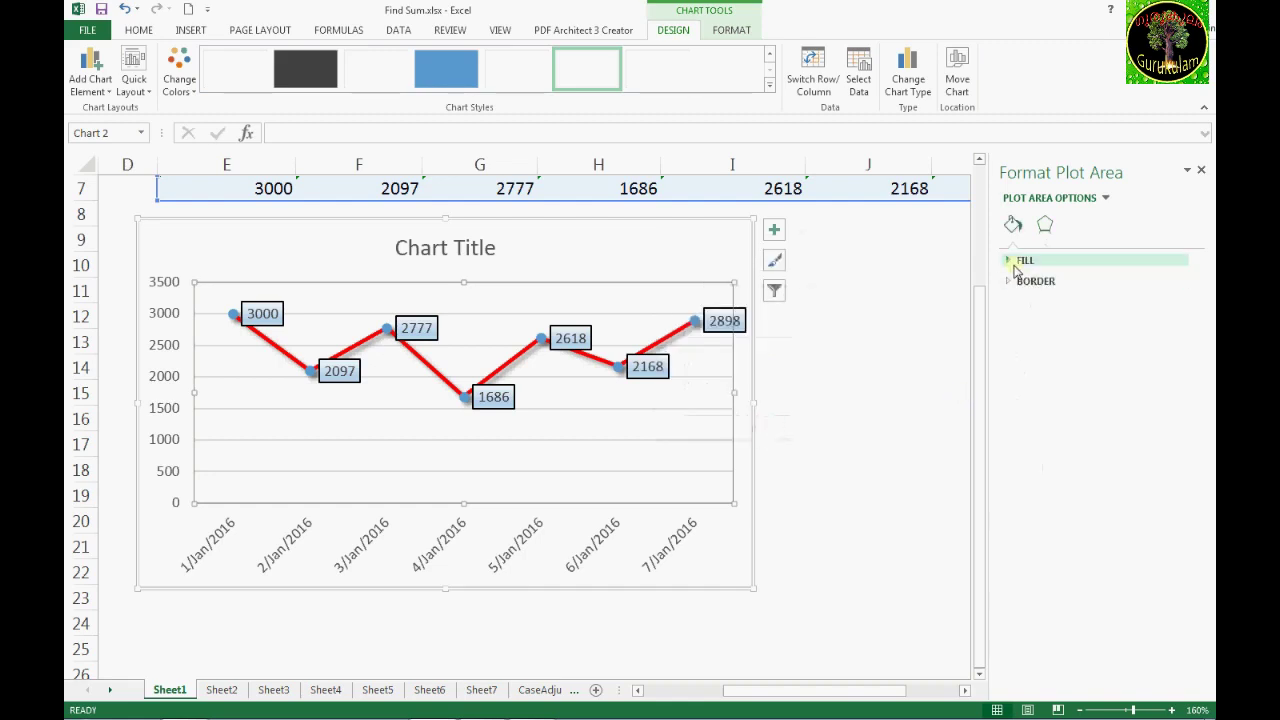
pyautogui.click(1010, 262)
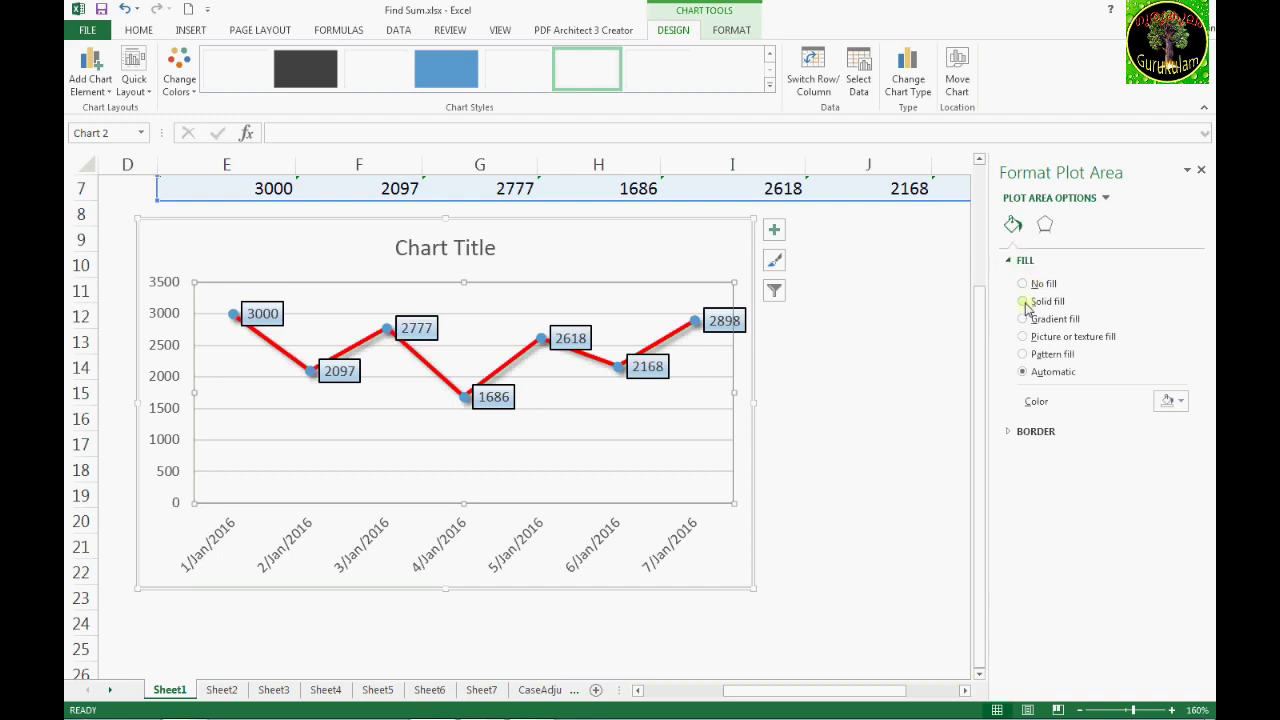
pyautogui.click(1023, 301)
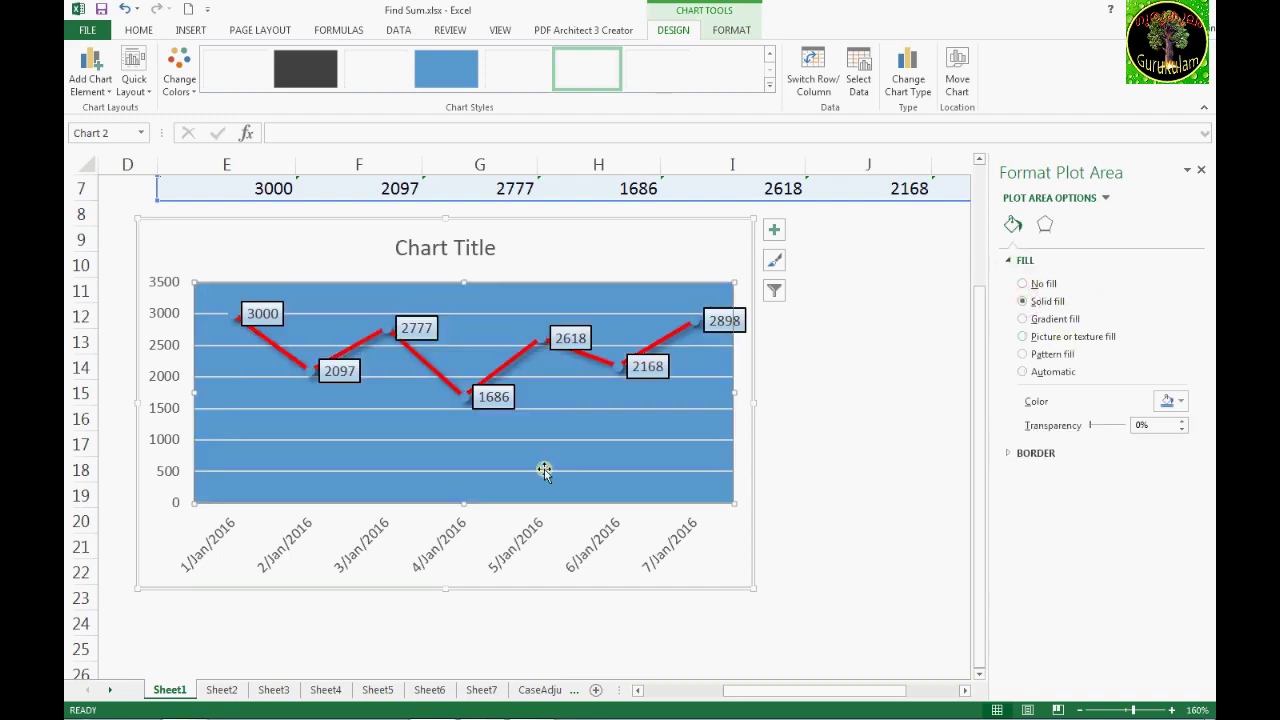
pyautogui.click(1183, 401)
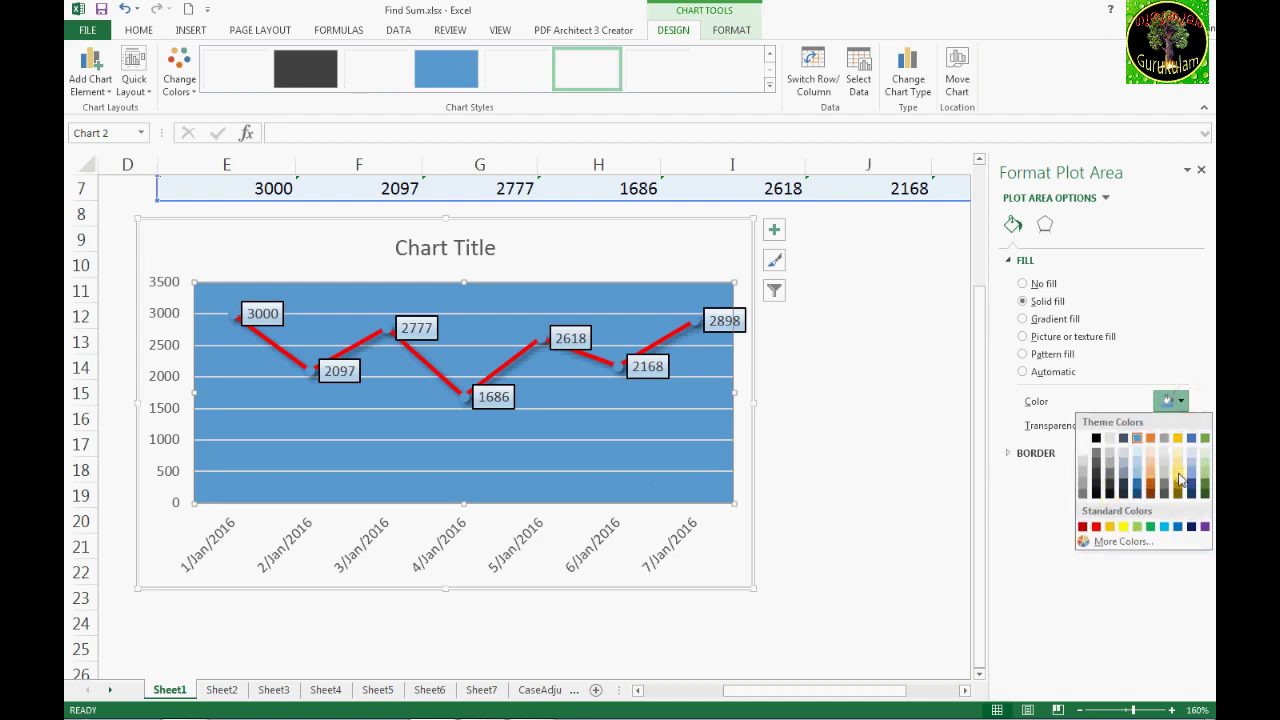
pyautogui.click(1179, 477)
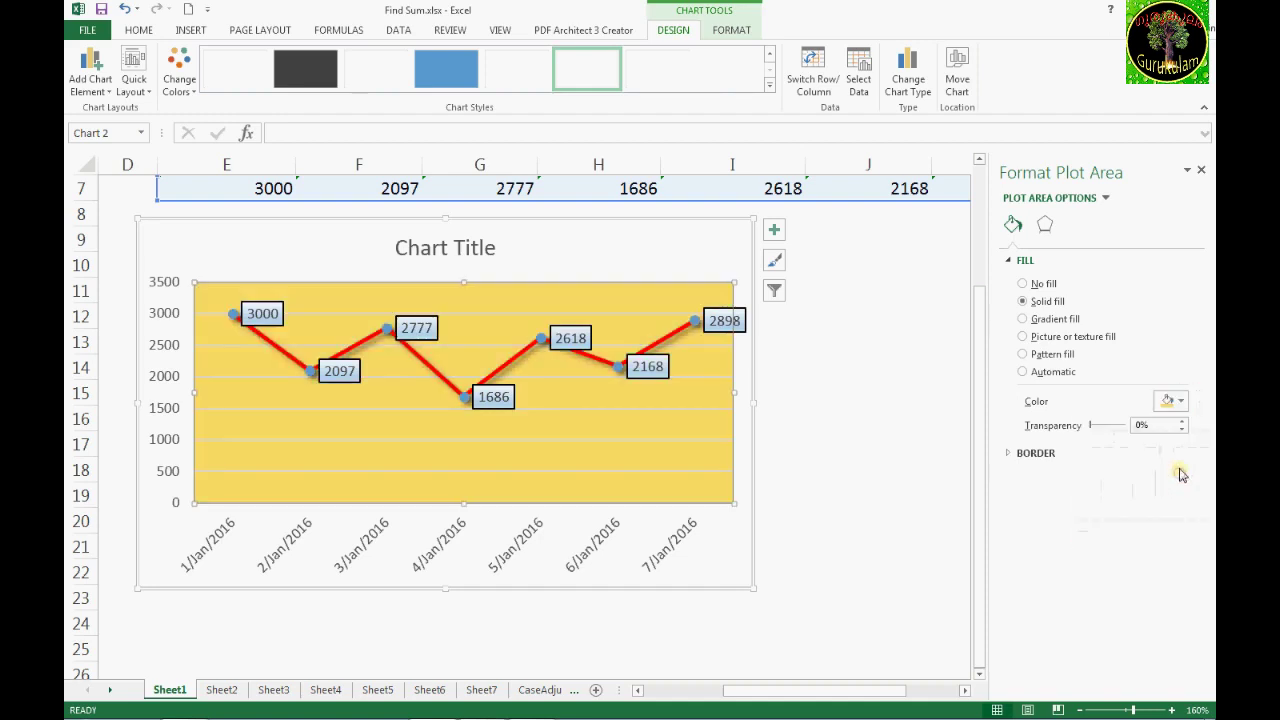
pyautogui.click(1173, 401)
pyautogui.click(1137, 527)
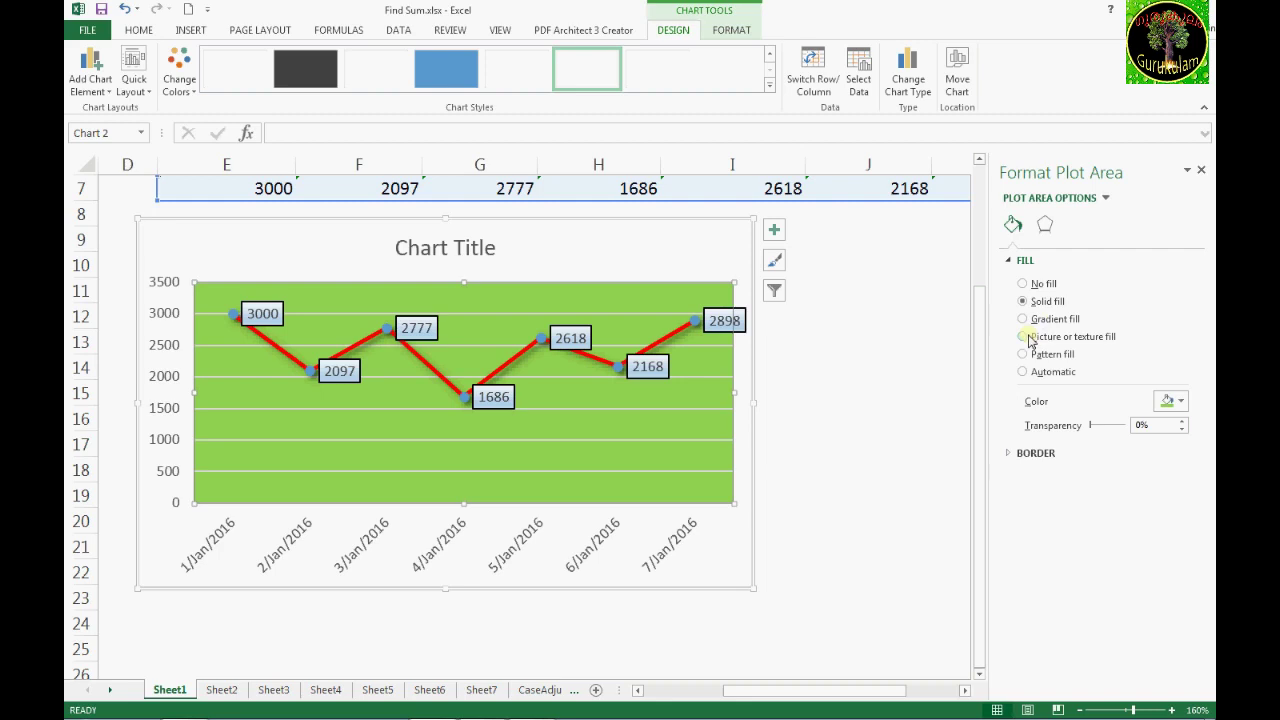
# - Fill the plot area with the sunset swan photo from the Pictures library
pyautogui.click(1023, 337)
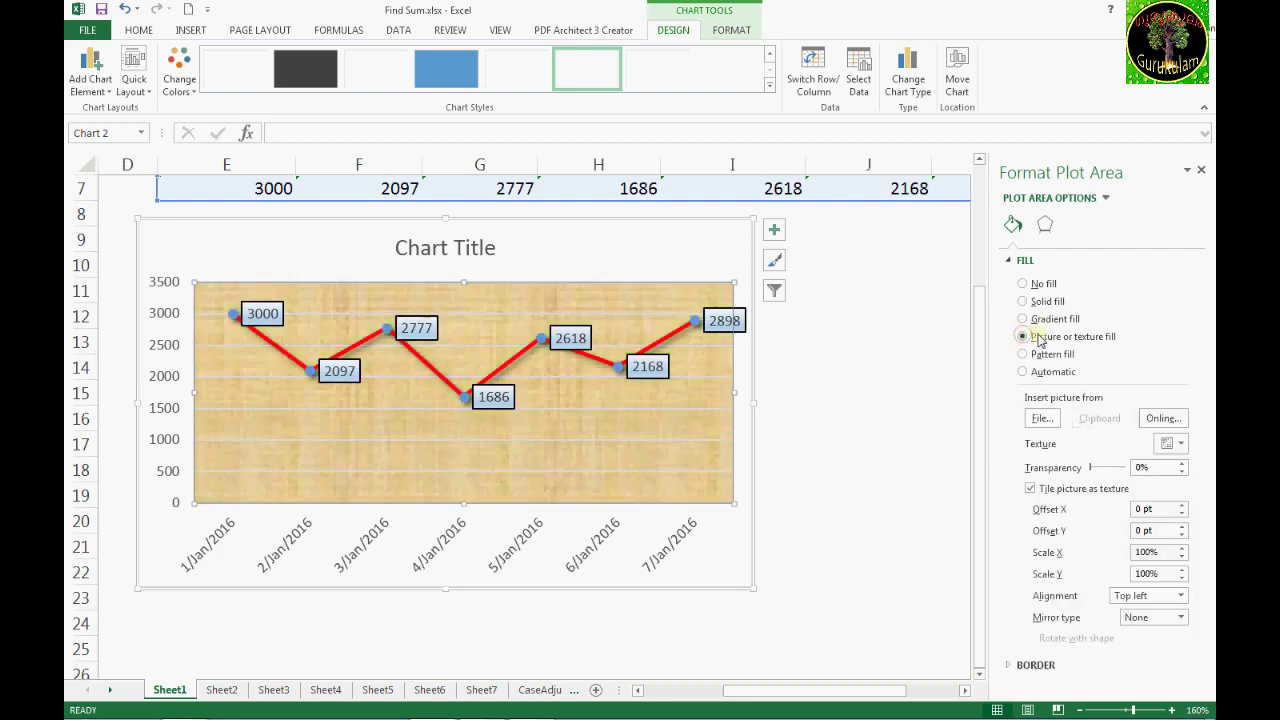
pyautogui.click(1041, 418)
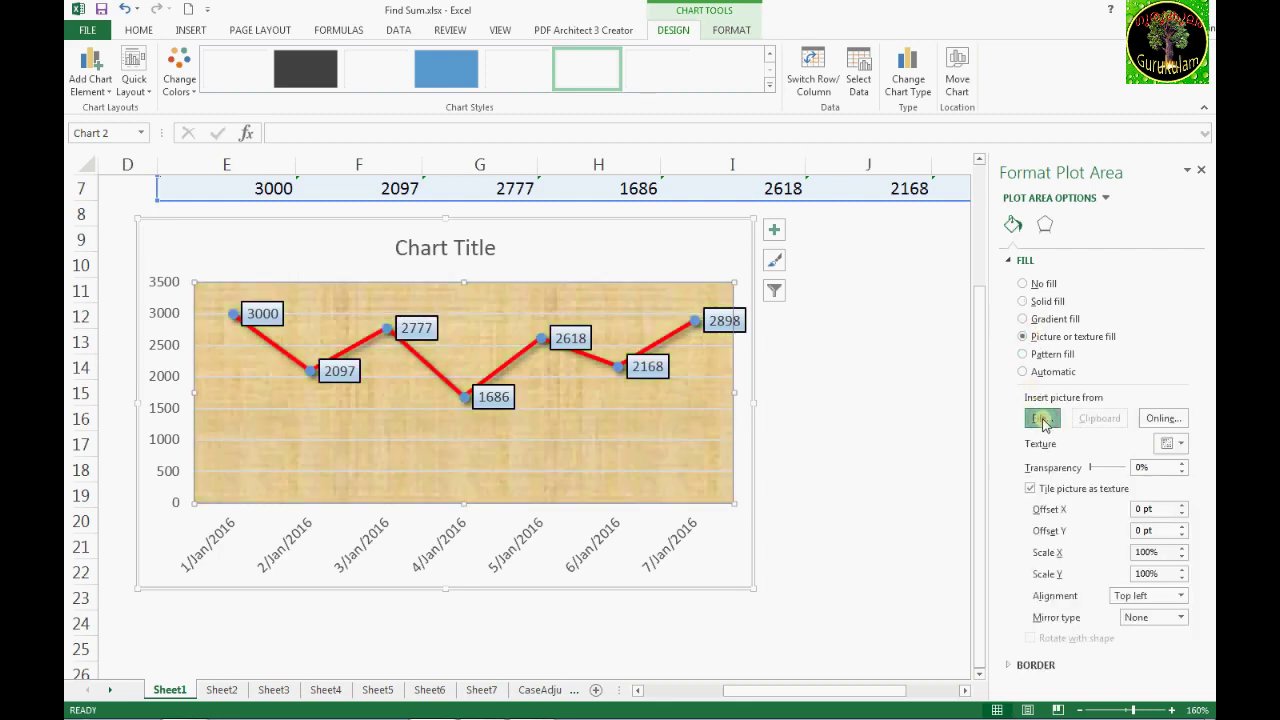
pyautogui.click(566, 283)
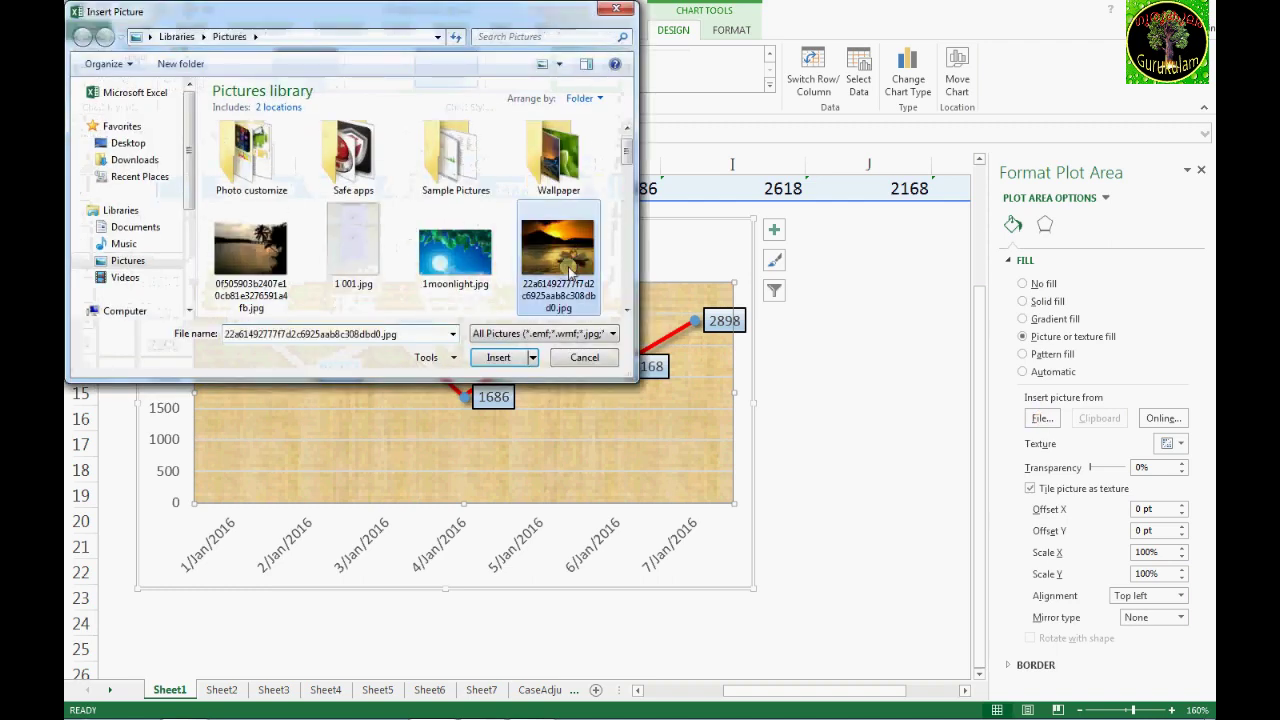
pyautogui.click(512, 360)
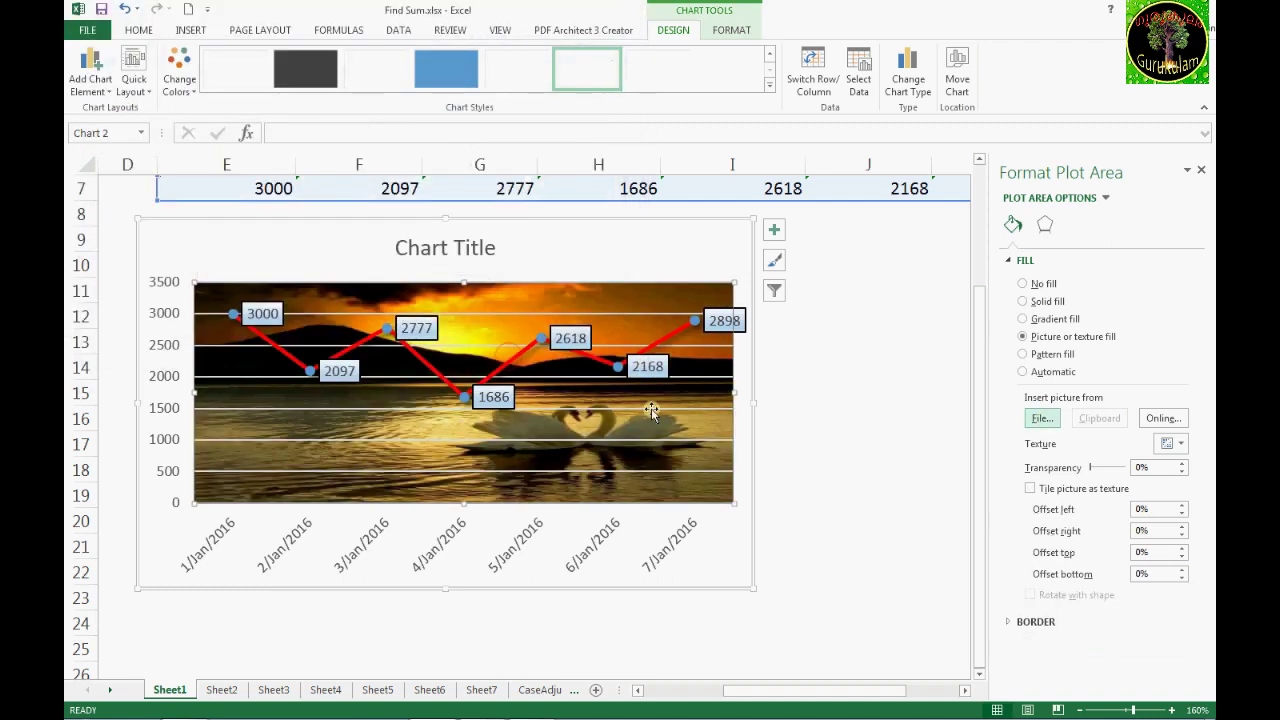
# - Replace the default 'Chart Title' text with 'Sales'
pyautogui.click(686, 457)
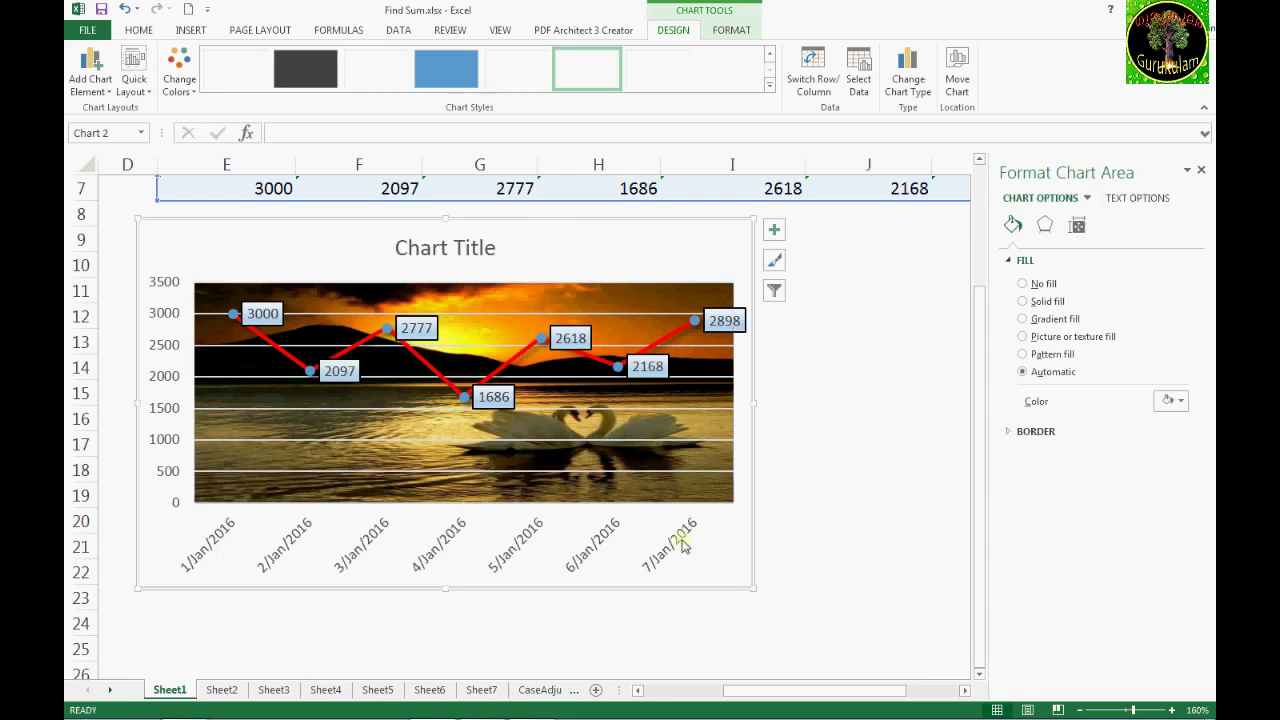
pyautogui.click(478, 255)
pyautogui.doubleClick(478, 252)
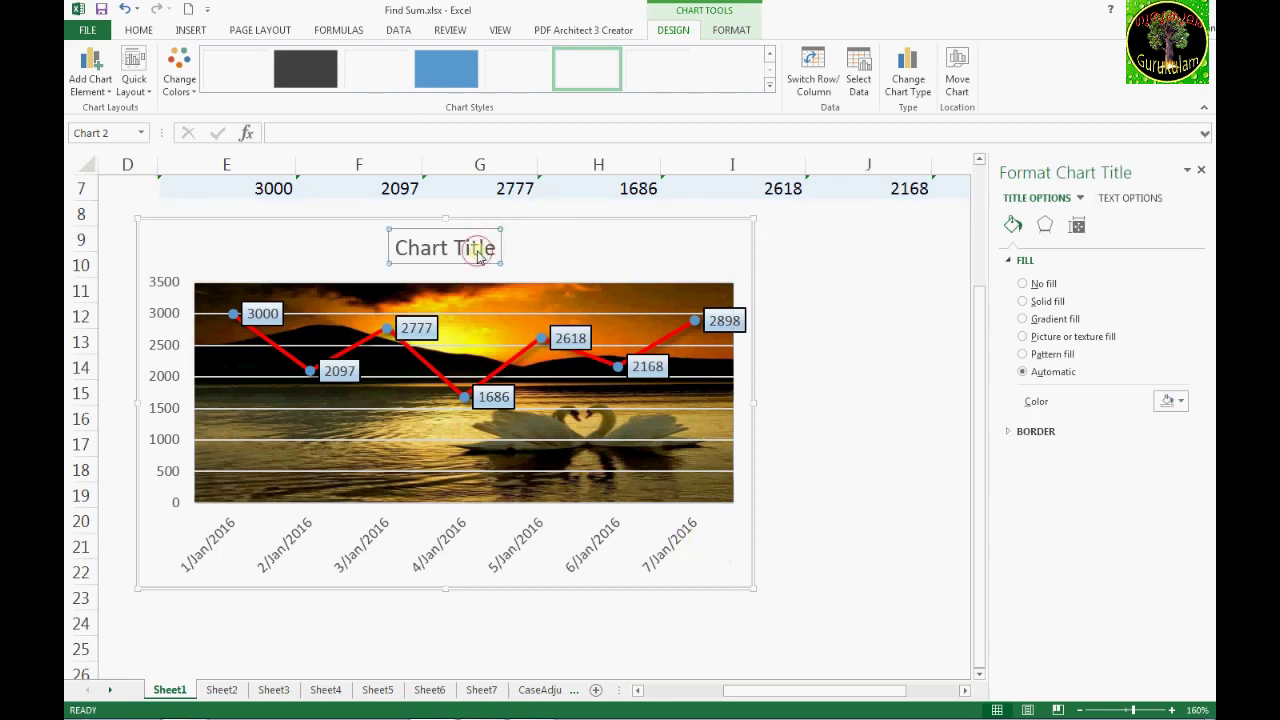
pyautogui.press('BackSpace')
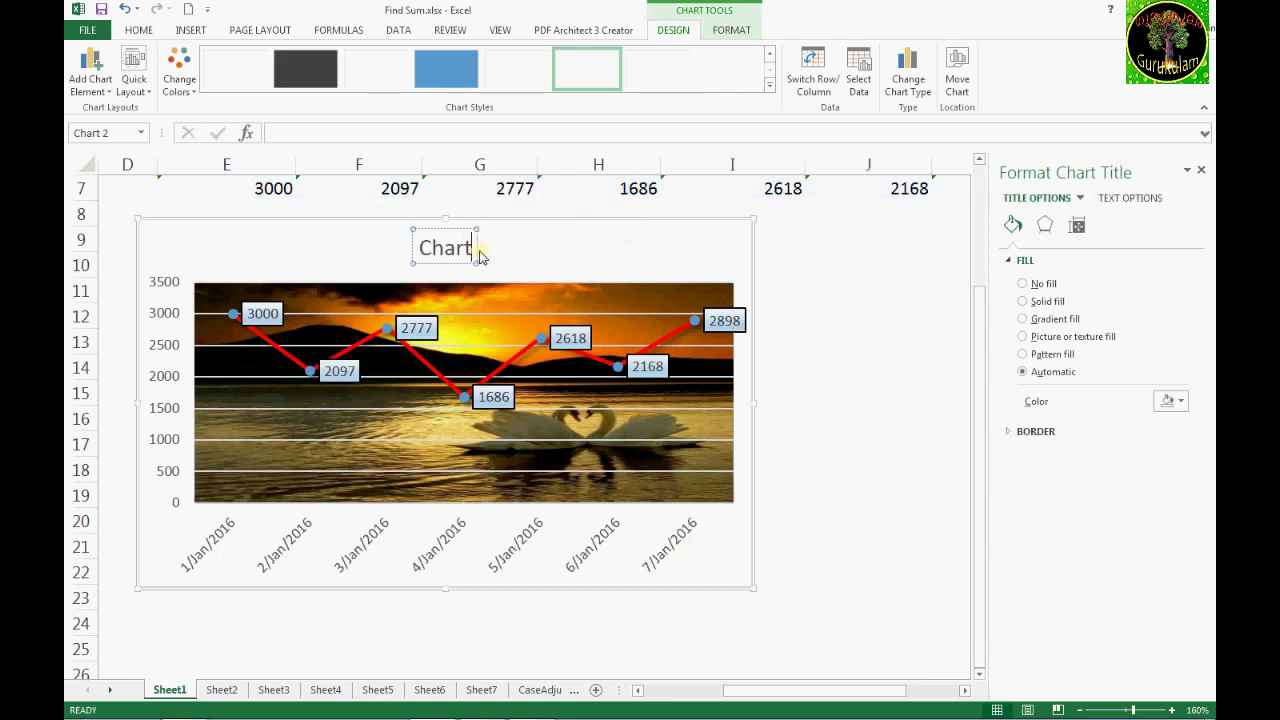
pyautogui.press('BackSpace')
pyautogui.press('BackSpace')
pyautogui.press('BackSpace')
pyautogui.press('BackSpace')
pyautogui.press('BackSpace')
pyautogui.write('Sales')
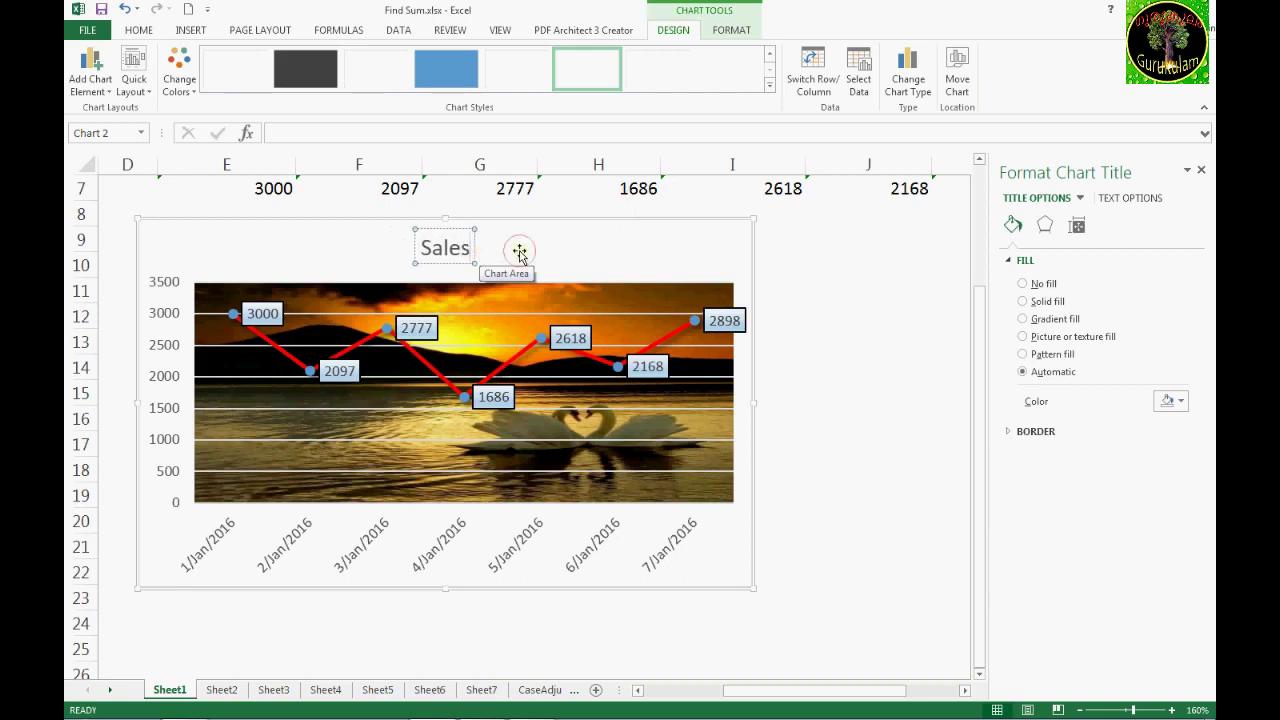
pyautogui.click(515, 250)
pyautogui.click(455, 248)
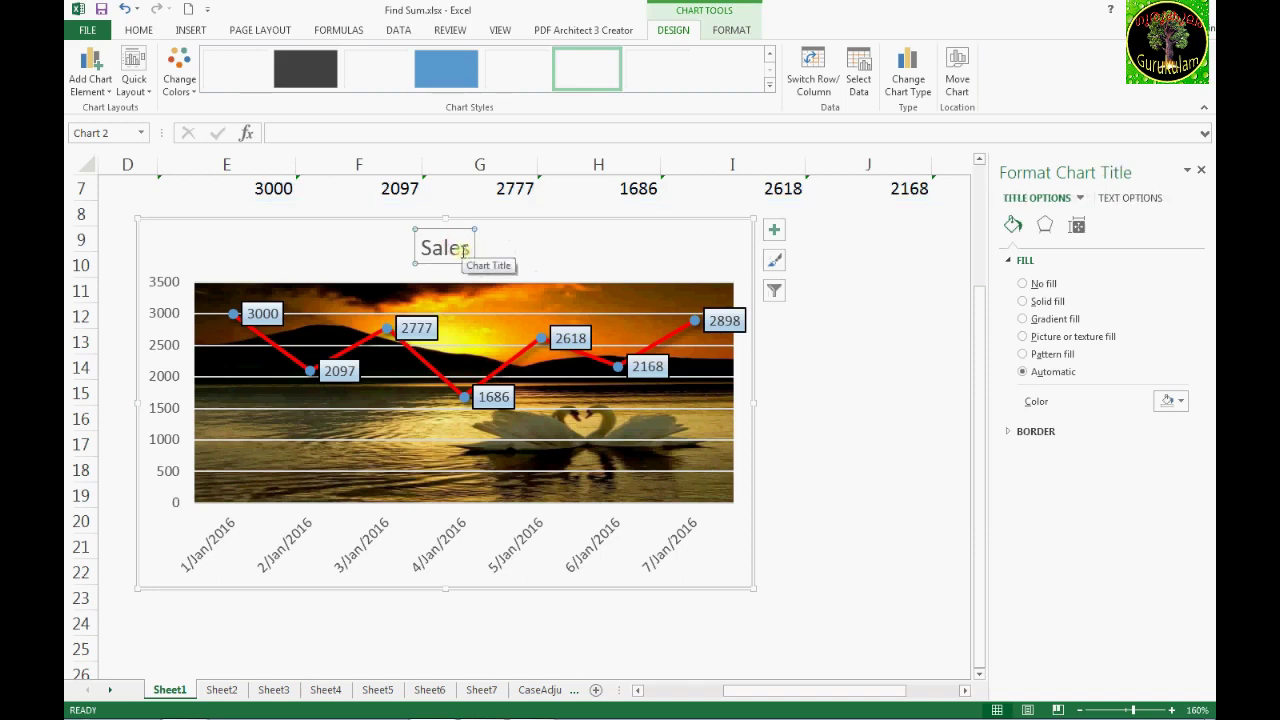
# - Give the Sales title a solid fill and the orange intense-effect shape style with shadow
pyautogui.click(1022, 301)
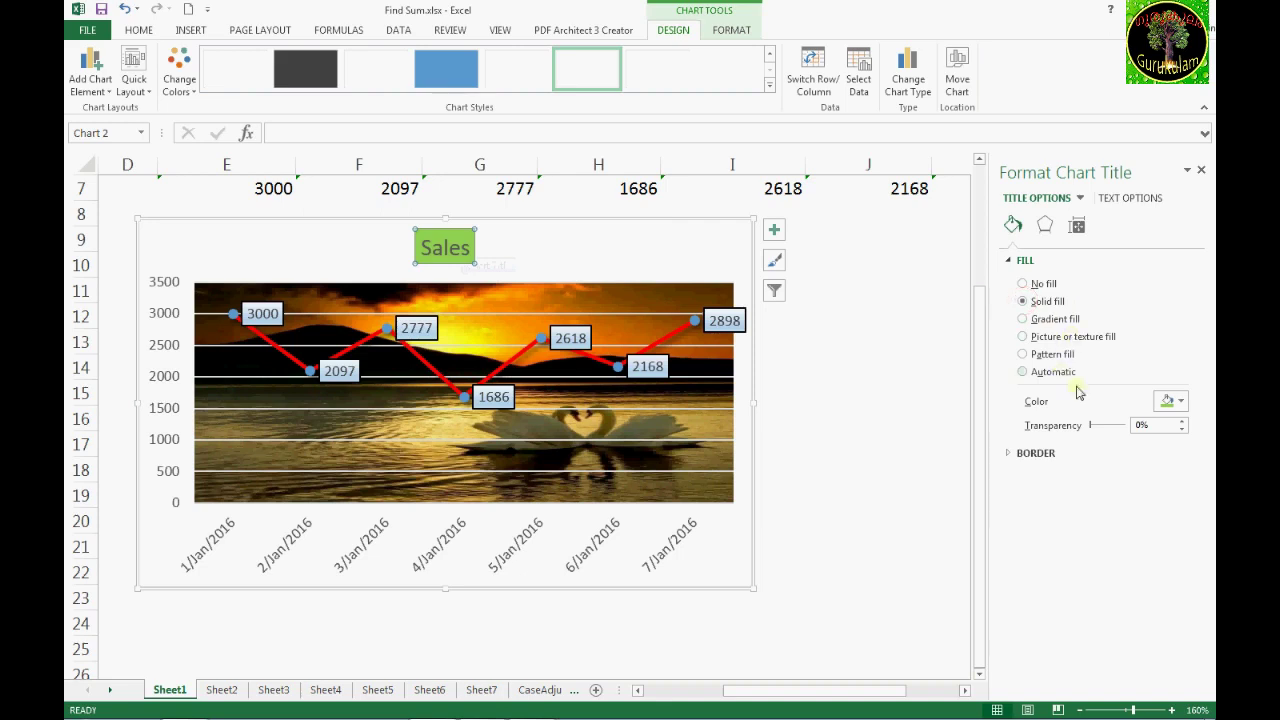
pyautogui.click(1046, 227)
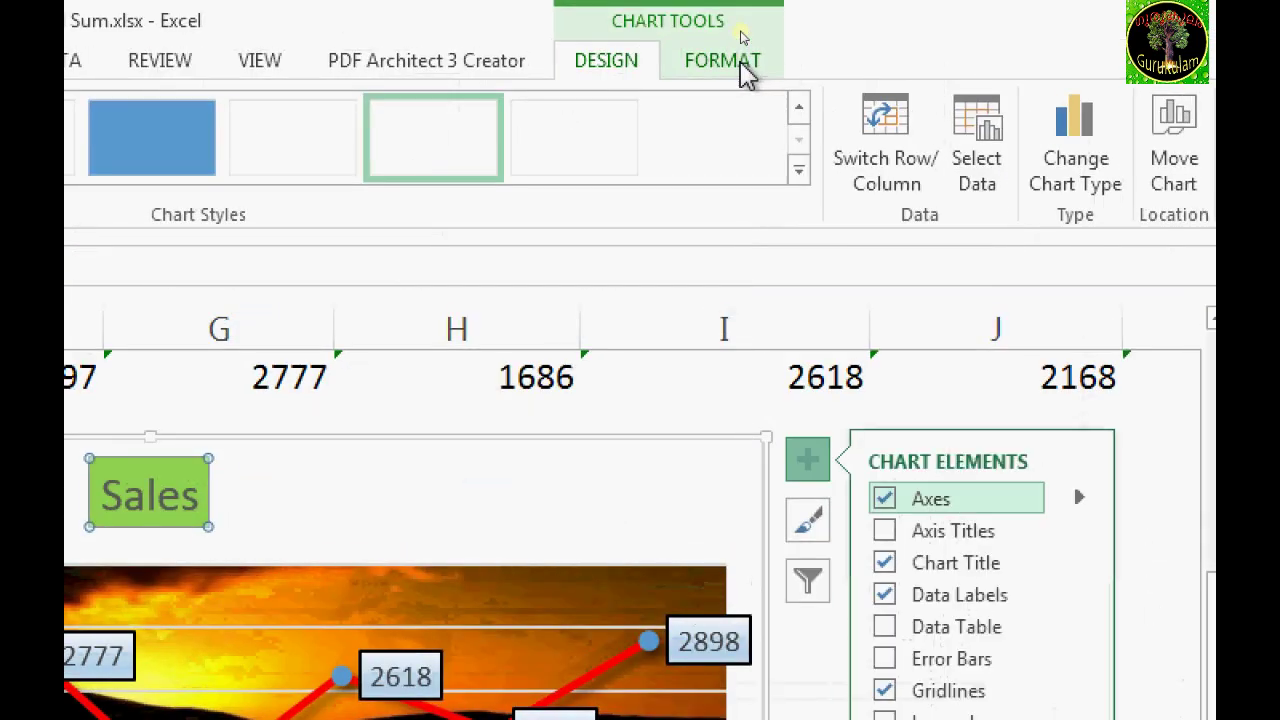
pyautogui.click(740, 33)
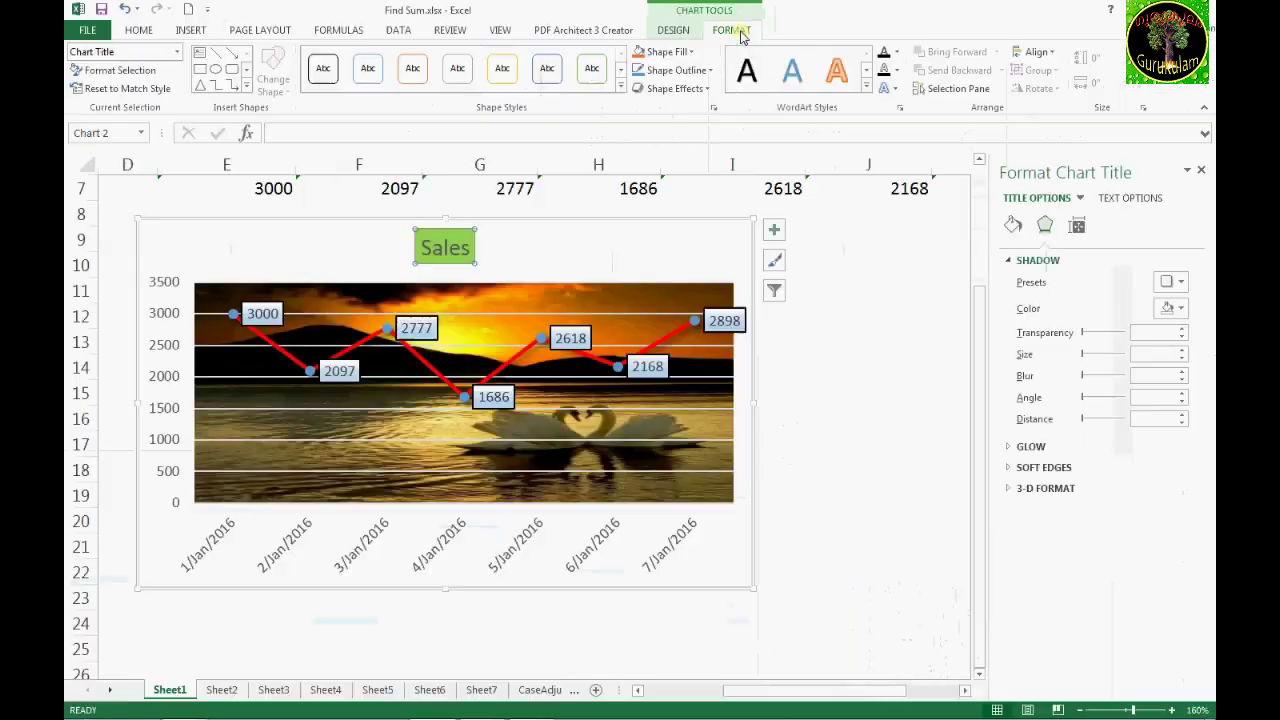
pyautogui.click(774, 259)
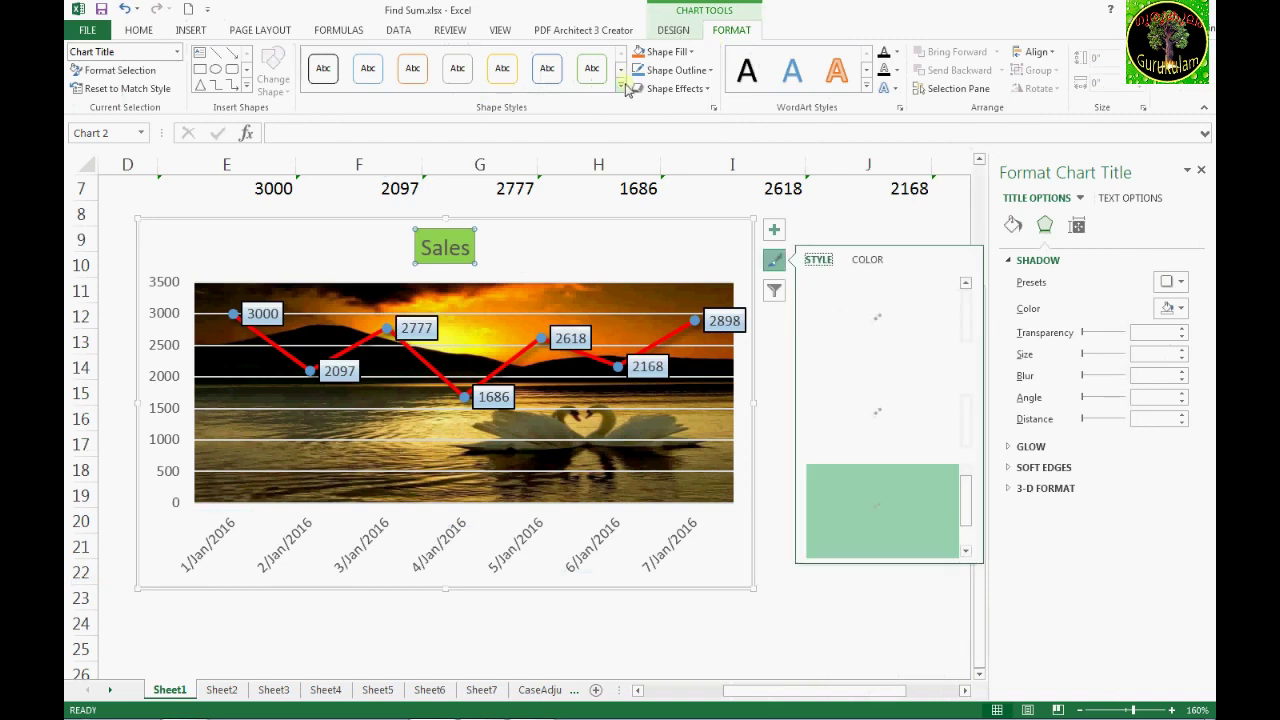
pyautogui.click(620, 88)
pyautogui.click(412, 292)
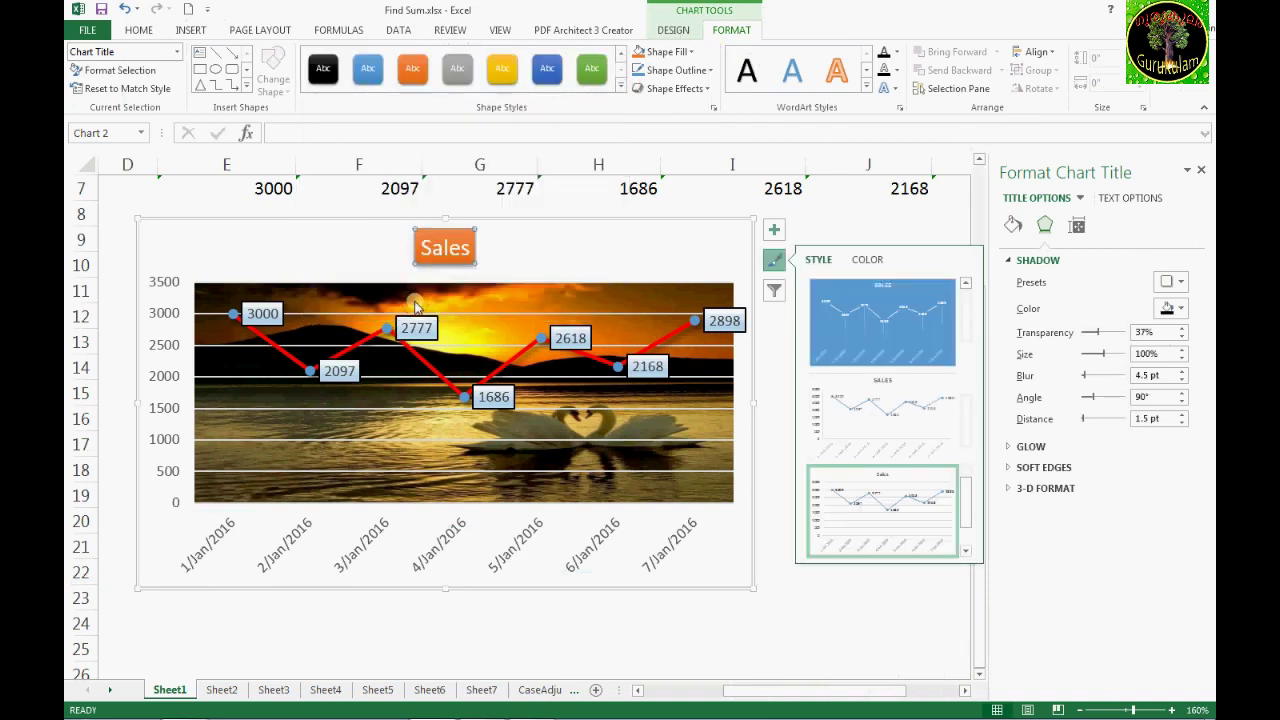
pyautogui.click(524, 251)
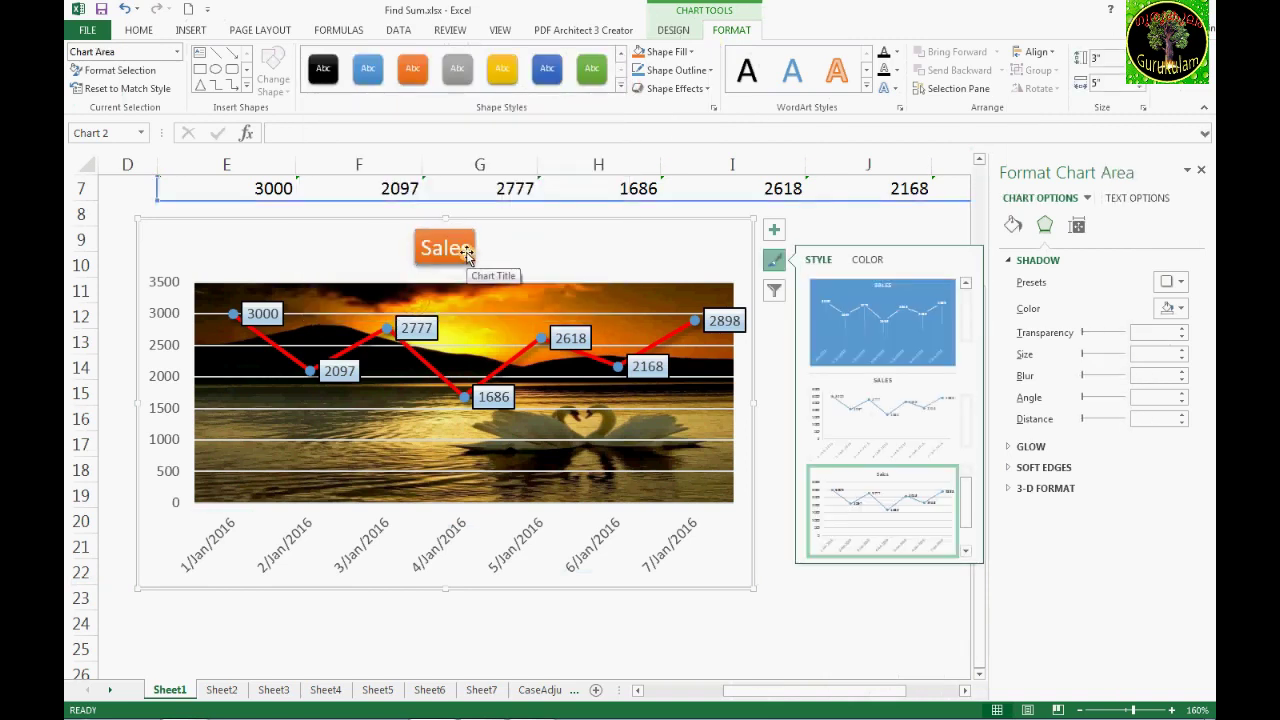
pyautogui.click(467, 254)
pyautogui.click(545, 245)
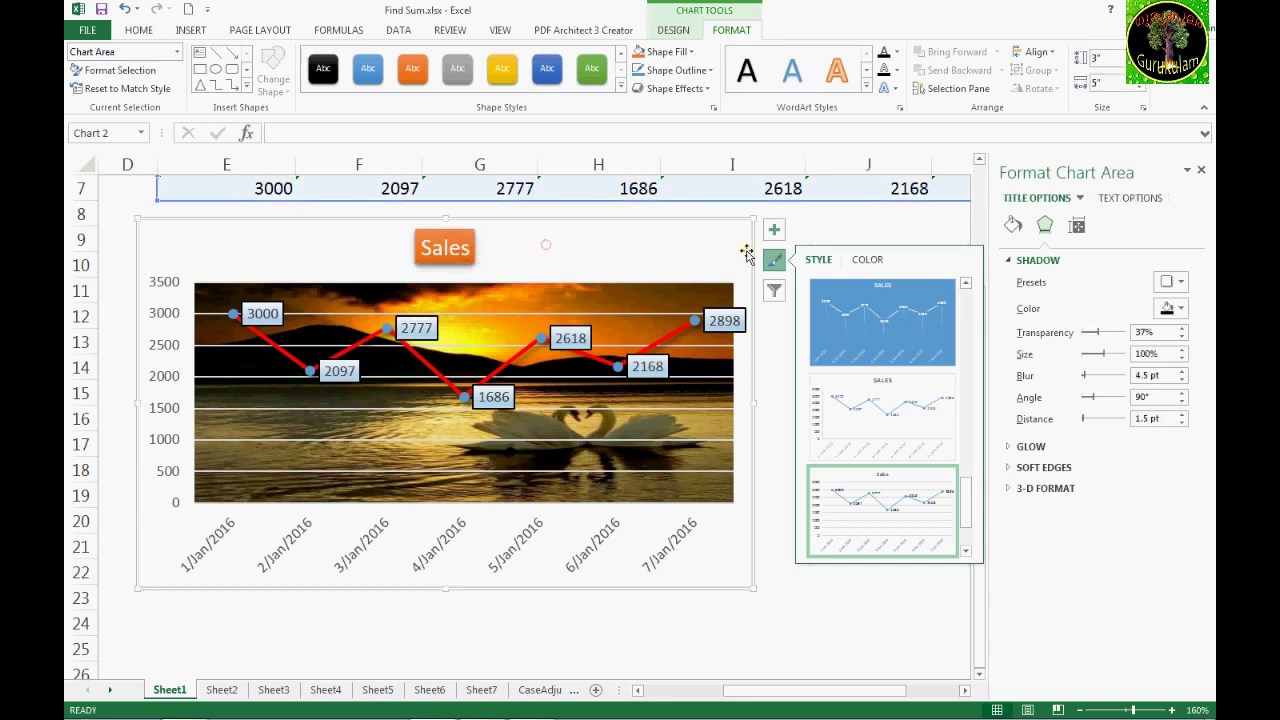